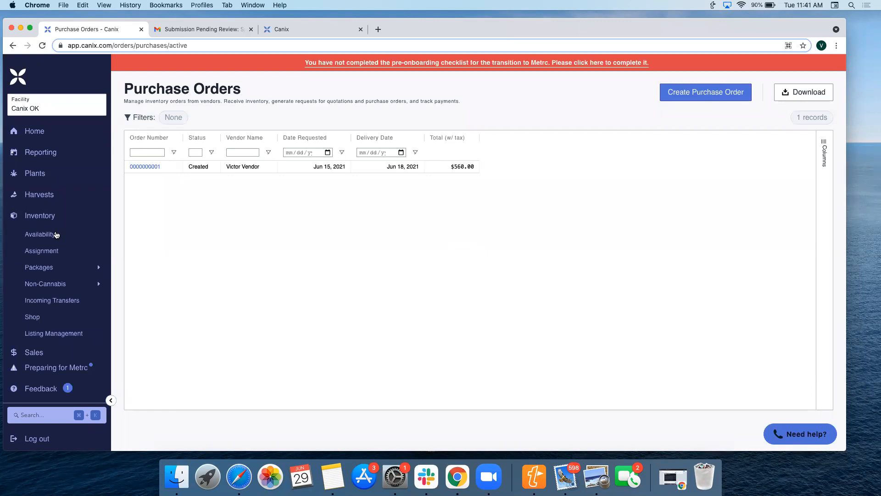
- Open the Vendors list in the facility data of the Admin section
{"action": "scroll", "coordinate": [57, 234], "scroll_direction": "down", "scroll_amount": 5}
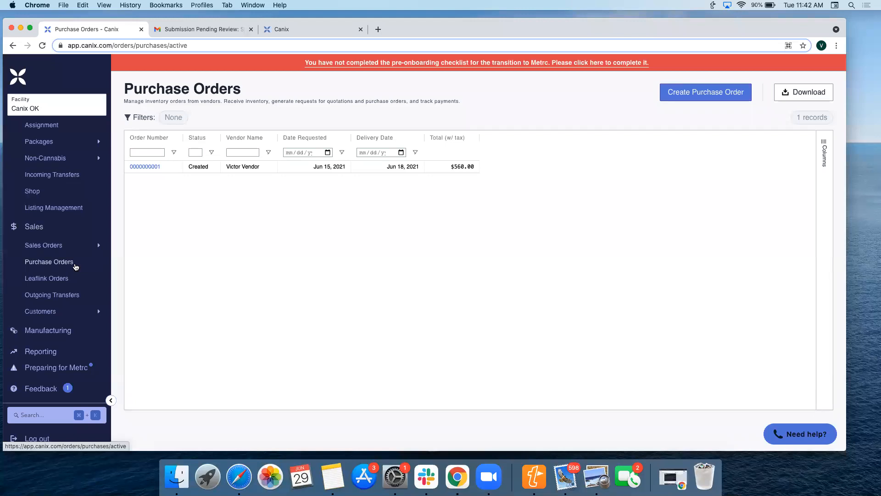
{"action": "scroll", "coordinate": [79, 259], "scroll_direction": "down", "scroll_amount": 1}
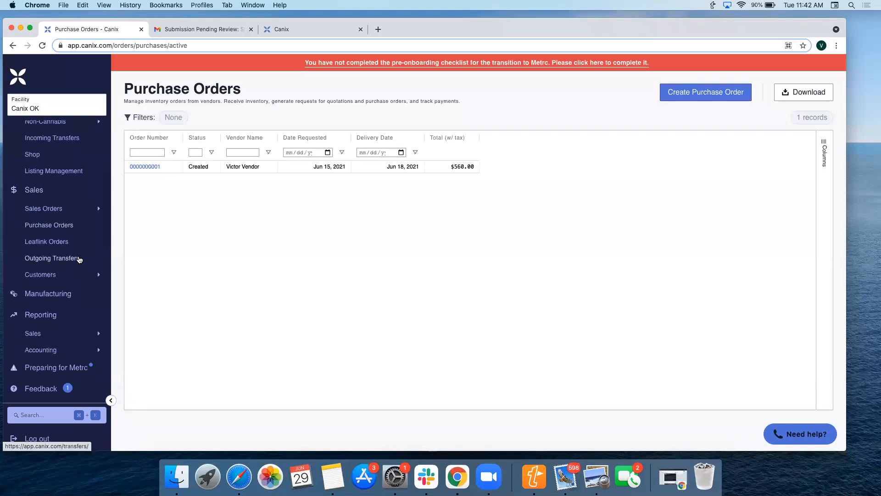
{"action": "scroll", "coordinate": [79, 260], "scroll_direction": "down", "scroll_amount": 10}
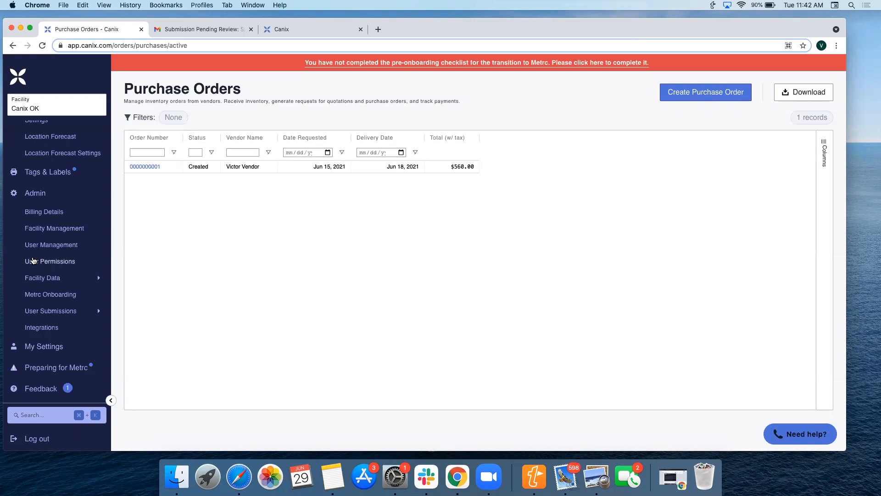
{"action": "scroll", "coordinate": [35, 260], "scroll_direction": "down", "scroll_amount": 1}
{"action": "mouse_move", "coordinate": [70, 281]}
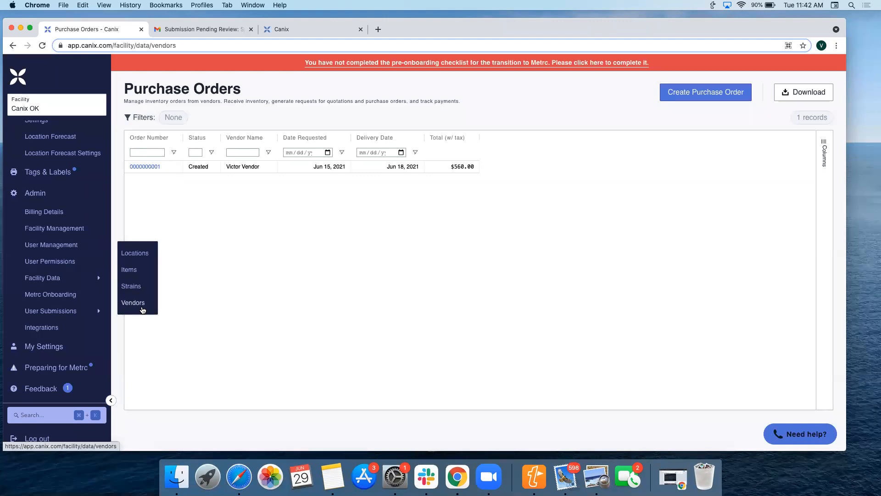
{"action": "left_click", "coordinate": [142, 310]}
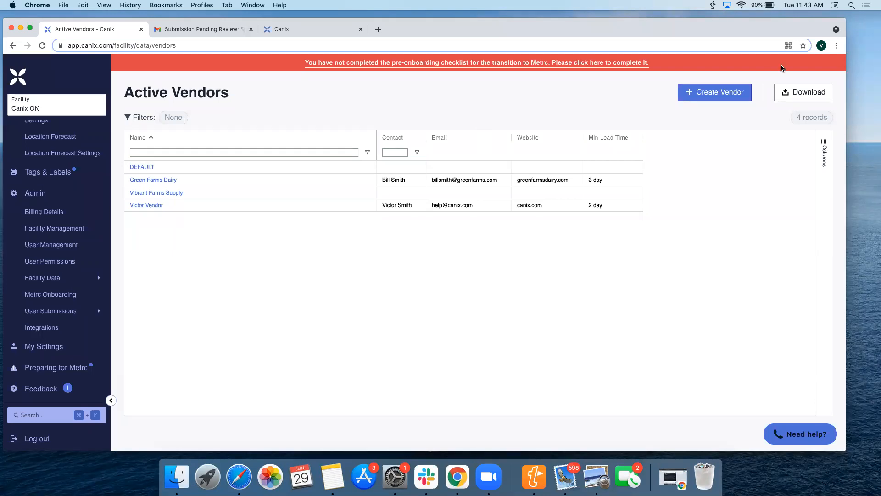
- Review the fields of a blank new-vendor form down to Min Lead Time, and close it without creating a vendor
{"action": "left_click", "coordinate": [742, 93]}
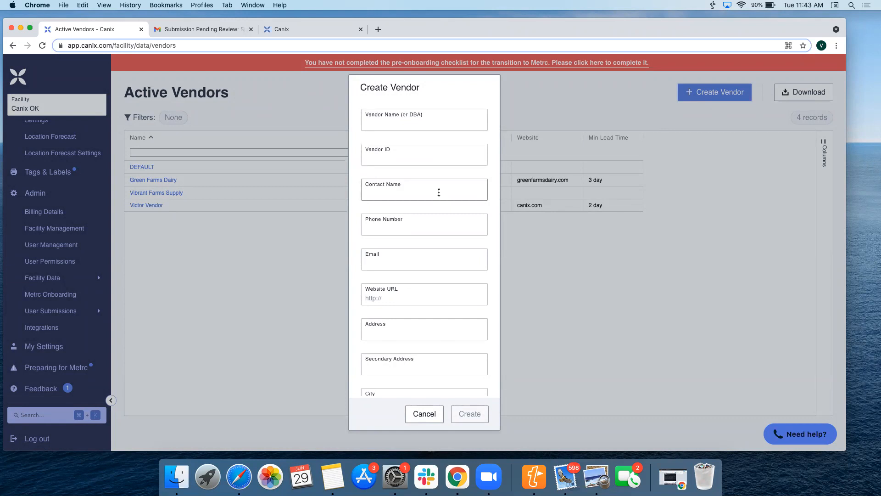
{"action": "scroll", "coordinate": [439, 193], "scroll_direction": "down", "scroll_amount": 5}
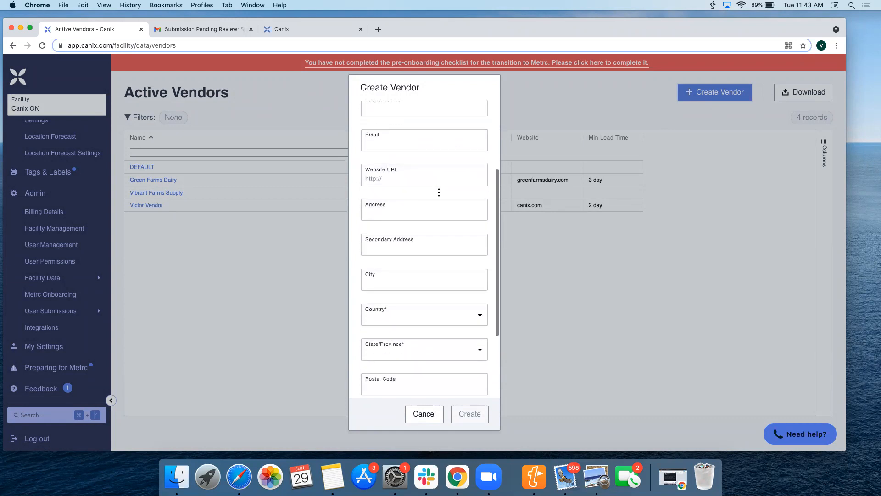
{"action": "scroll", "coordinate": [439, 192], "scroll_direction": "down", "scroll_amount": 3}
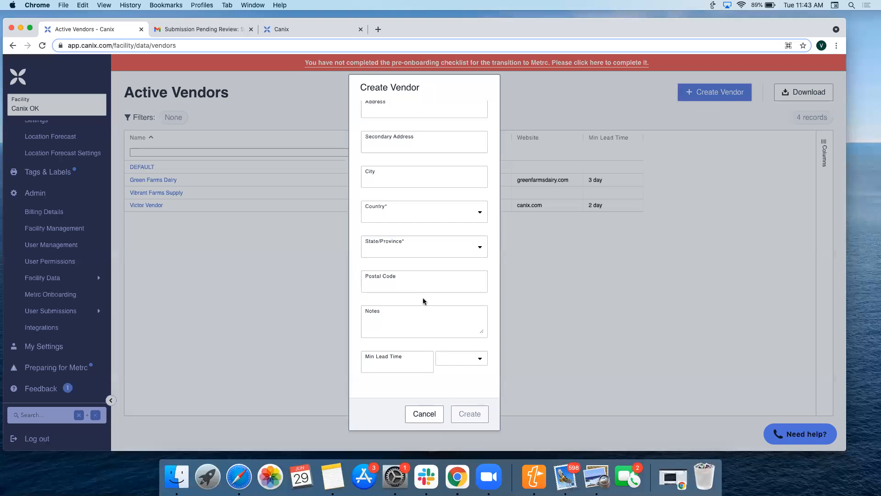
{"action": "left_click", "coordinate": [398, 369]}
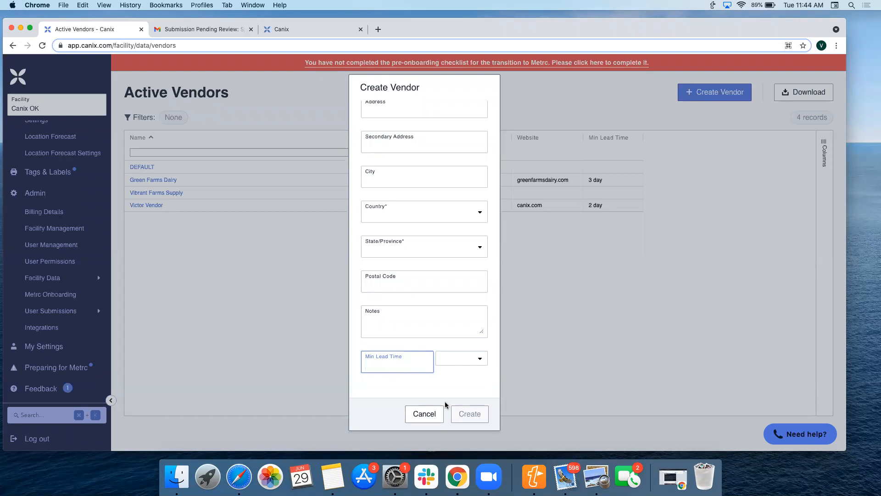
{"action": "left_click", "coordinate": [433, 413]}
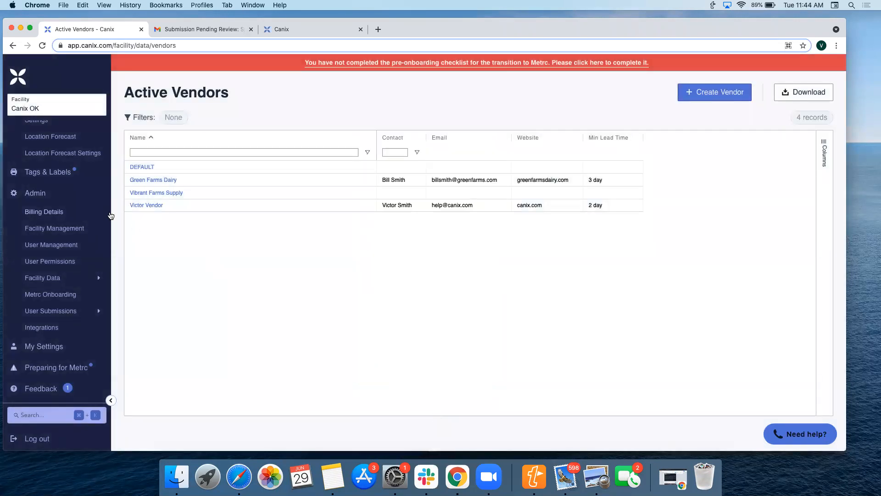
- Review the details of Victor Vendor down to its minimum lead time, and close the record without changes
{"action": "left_click", "coordinate": [147, 205]}
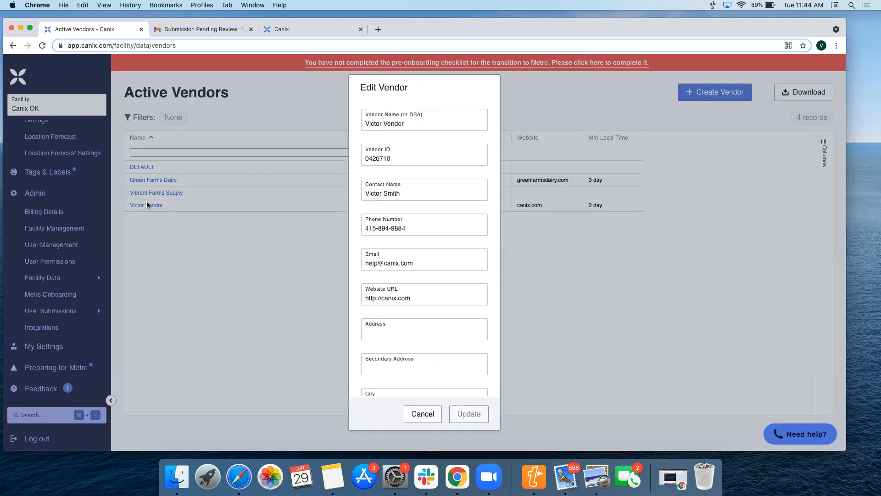
{"action": "scroll", "coordinate": [407, 225], "scroll_direction": "down", "scroll_amount": 3}
{"action": "scroll", "coordinate": [407, 226], "scroll_direction": "down", "scroll_amount": 2}
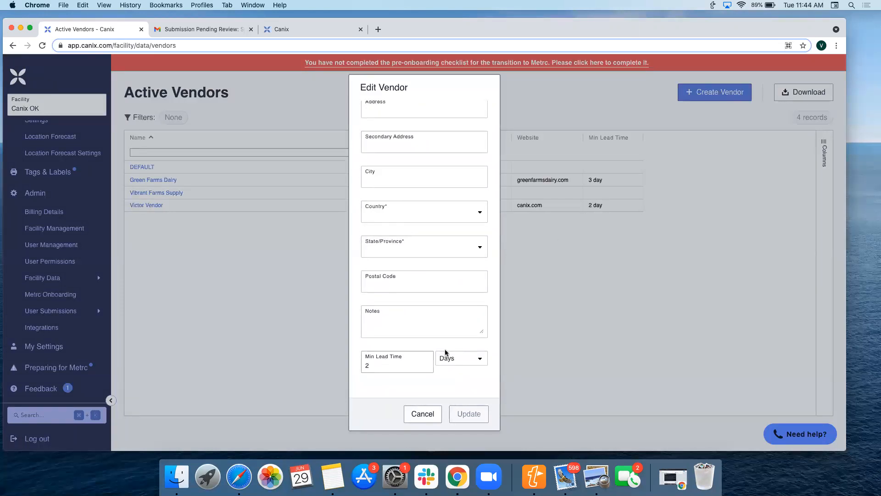
{"action": "left_click", "coordinate": [426, 416]}
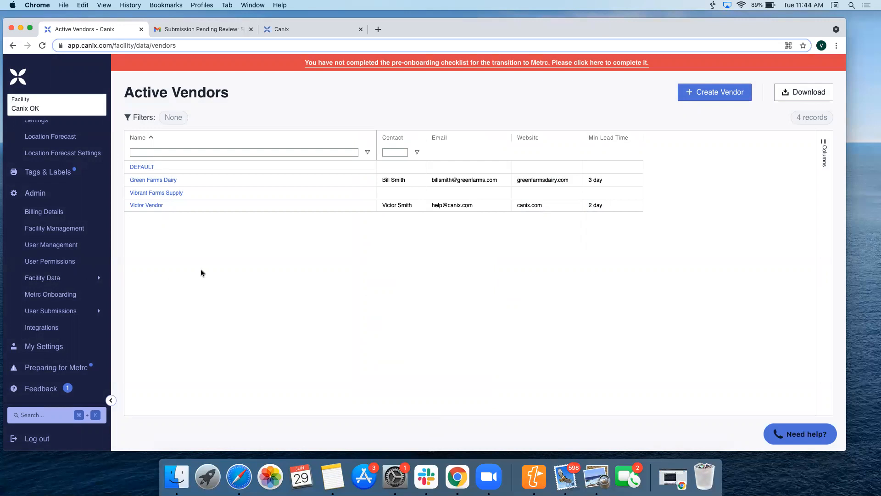
- Return to the Purchase Orders list under Sales and start a new purchase order
{"action": "scroll", "coordinate": [89, 281], "scroll_direction": "up", "scroll_amount": 5}
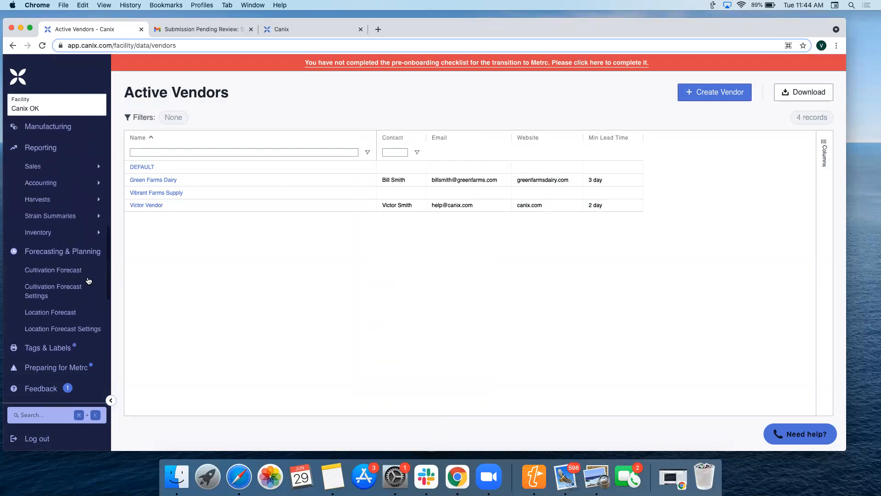
{"action": "scroll", "coordinate": [89, 280], "scroll_direction": "up", "scroll_amount": 3}
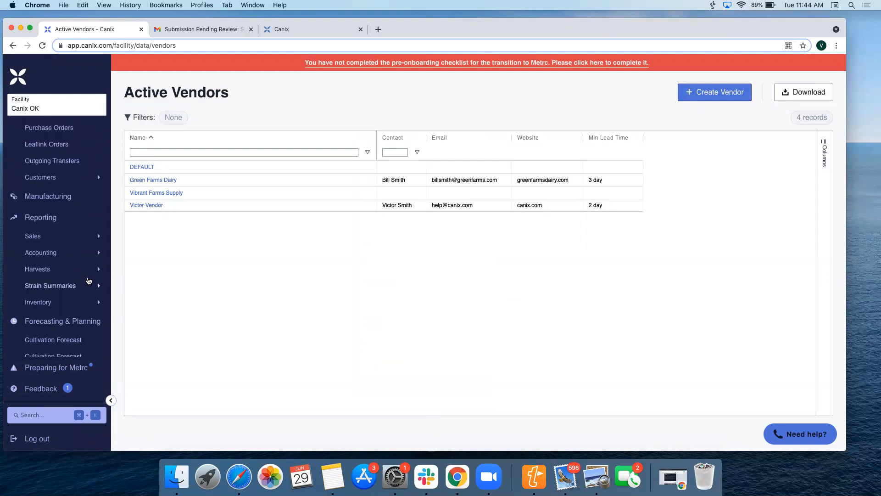
{"action": "scroll", "coordinate": [88, 280], "scroll_direction": "up", "scroll_amount": 4}
{"action": "left_click", "coordinate": [73, 228]}
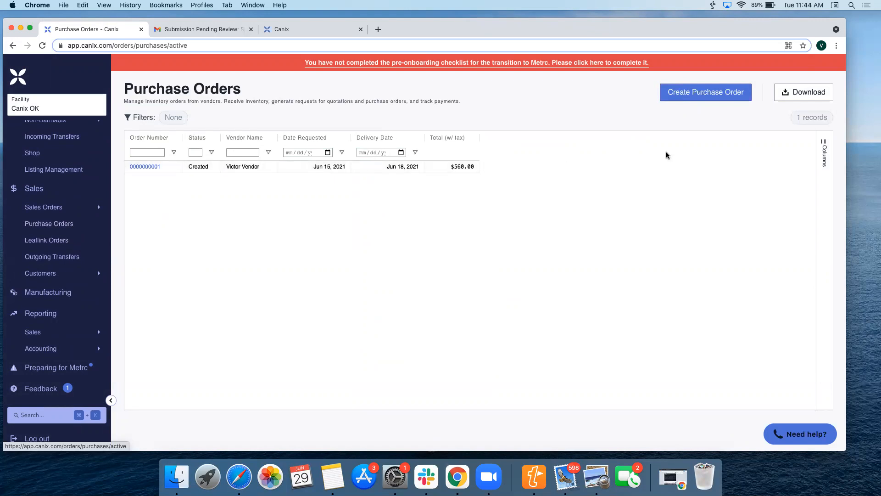
{"action": "left_click", "coordinate": [715, 100]}
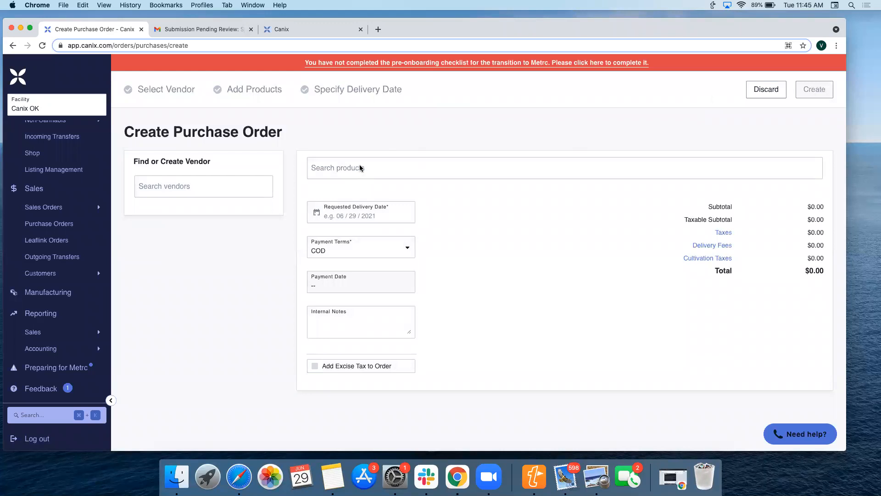
- Open the new-vendor form from a vendor search for "v" in the purchase order, and cancel it
{"action": "left_click", "coordinate": [252, 196]}
{"action": "type", "text": "c"}
{"action": "key", "text": "BackSpace"}
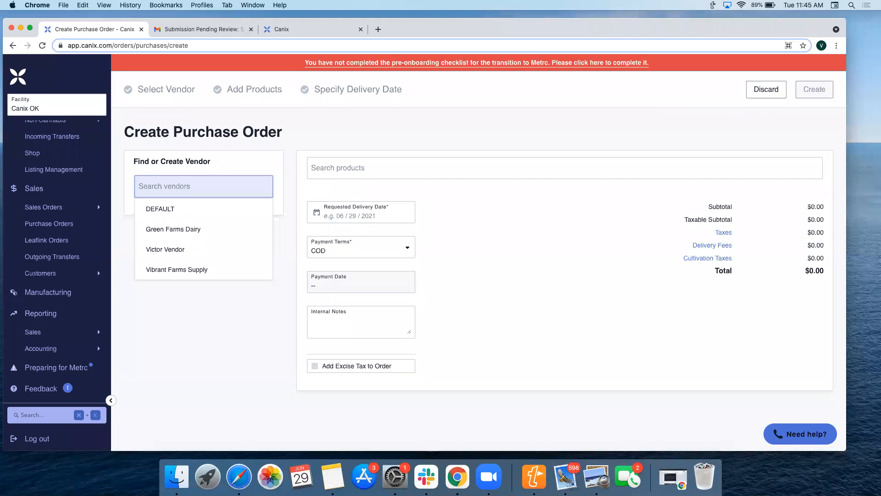
{"action": "type", "text": "v"}
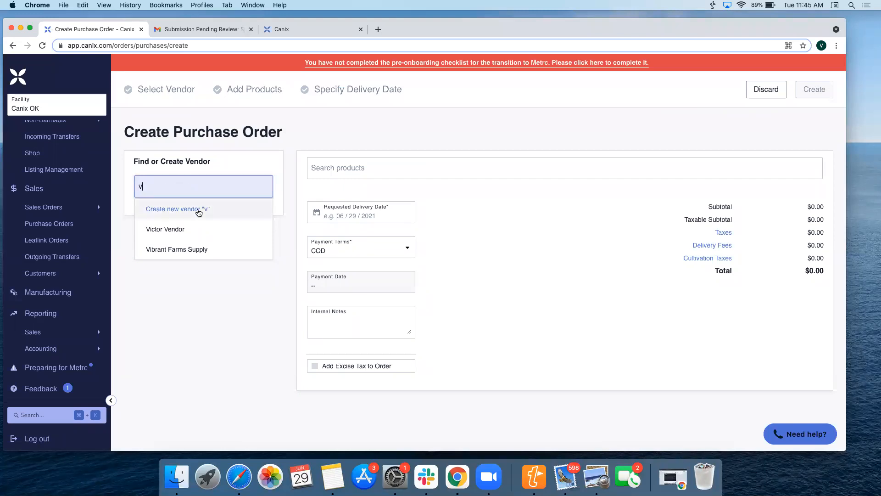
{"action": "left_click", "coordinate": [197, 209]}
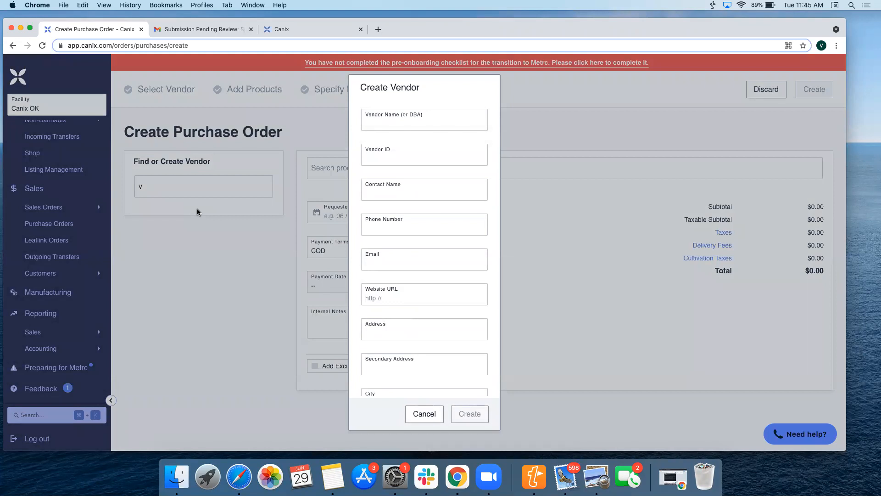
{"action": "left_click", "coordinate": [424, 414]}
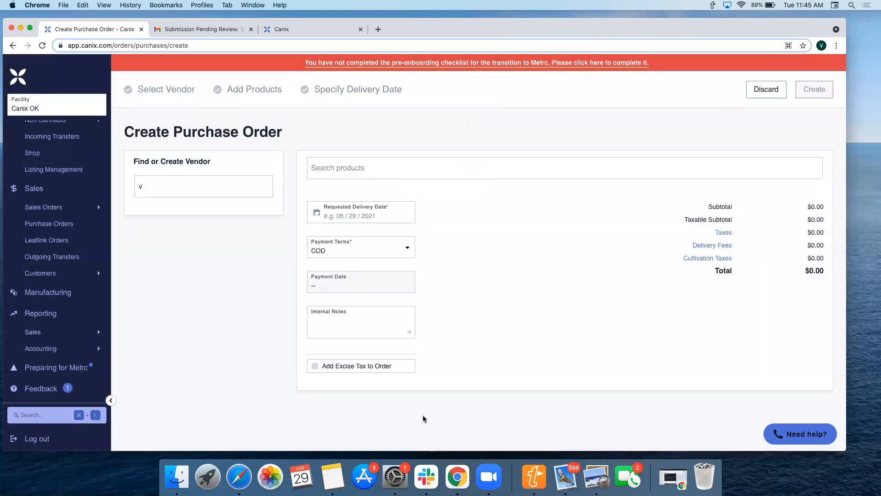
- Clear the vendor search and select Victor Vendor as the vendor for the purchase order
{"action": "left_click", "coordinate": [239, 195]}
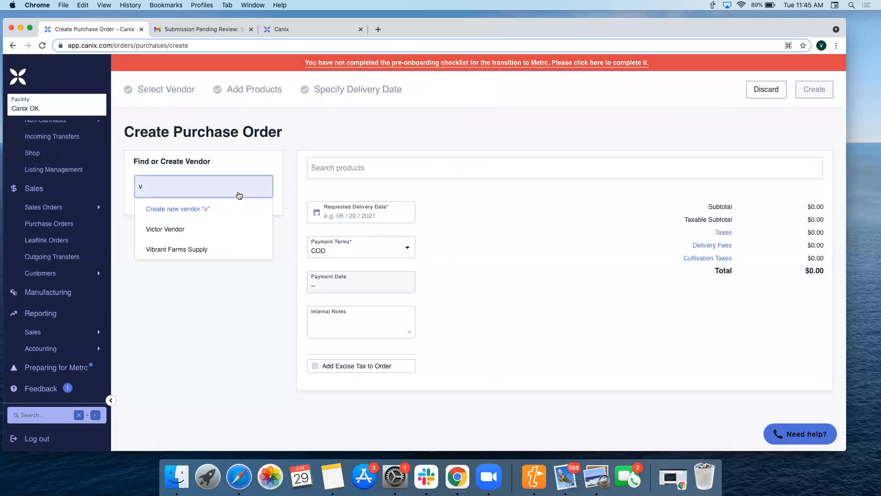
{"action": "key", "text": "BackSpace"}
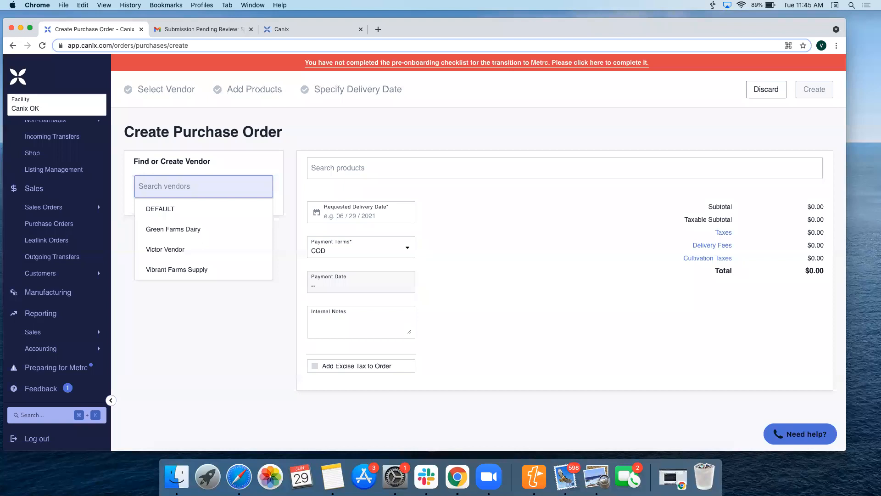
{"action": "left_click", "coordinate": [160, 252]}
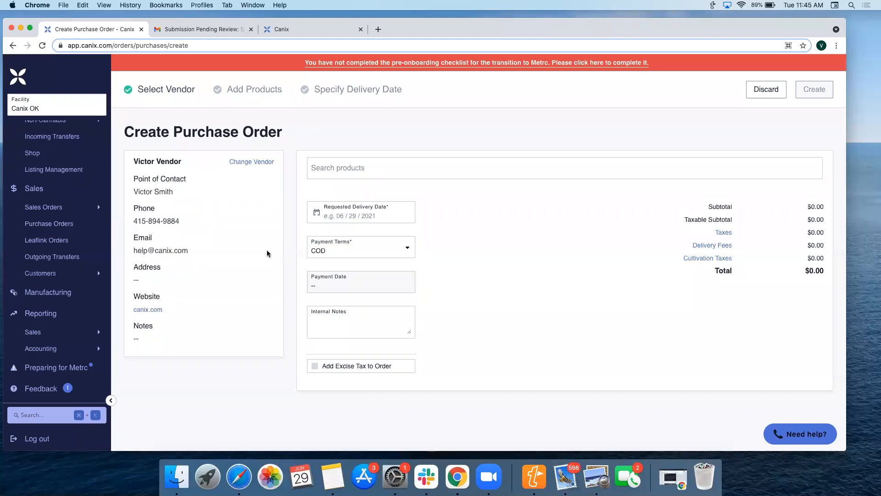
- Find "jar" among the products and add 1/8 Jar [18JR] to the order with a quantity of 500
{"action": "left_click", "coordinate": [417, 169]}
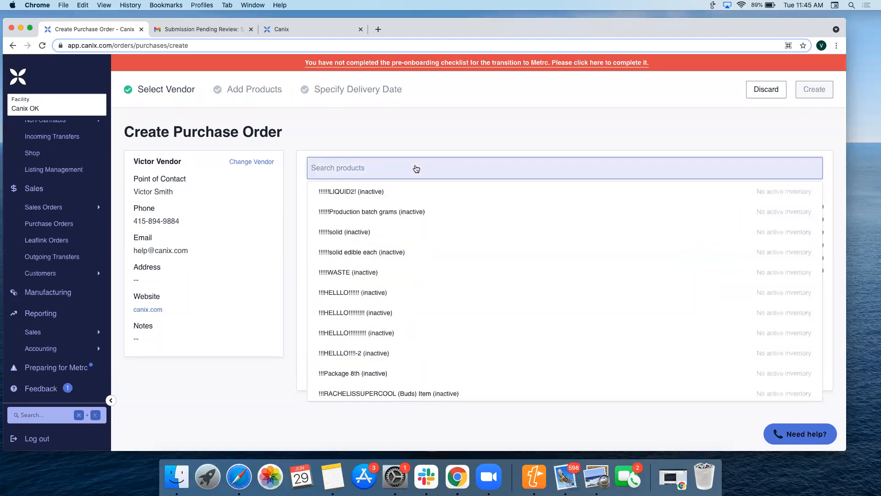
{"action": "type", "text": "jar"}
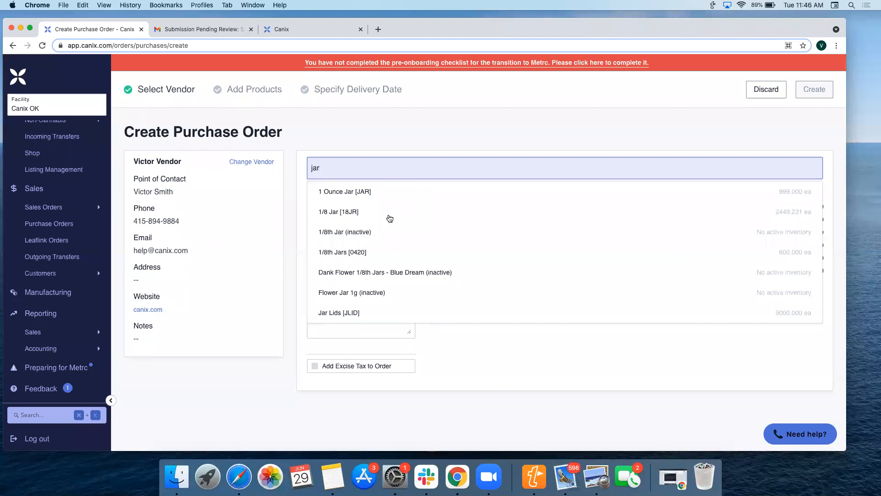
{"action": "left_click", "coordinate": [387, 219]}
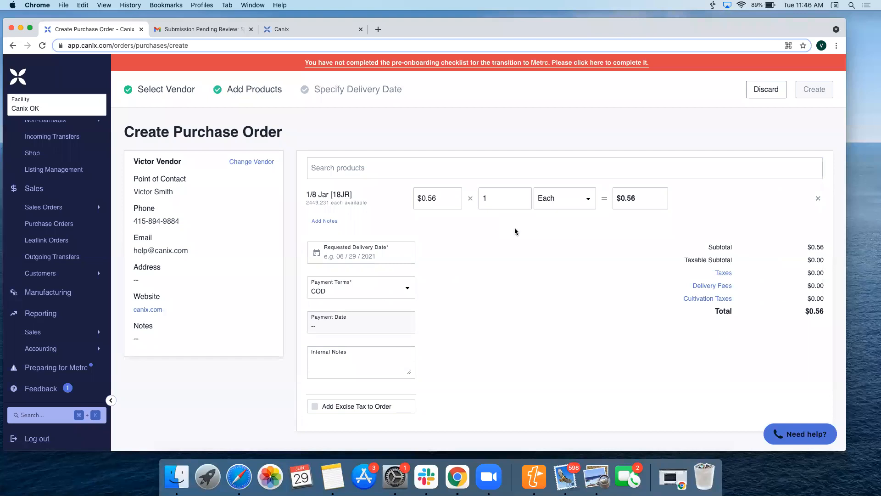
{"action": "double_click", "coordinate": [502, 196]}
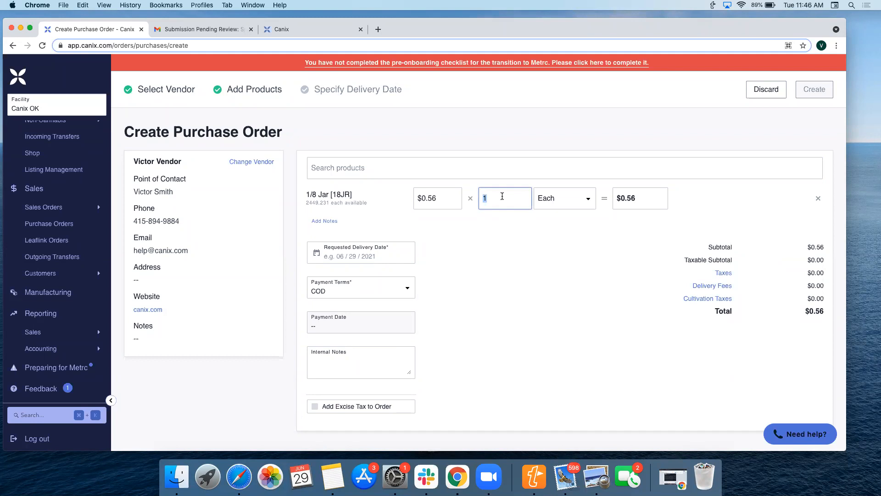
{"action": "type", "text": "500"}
{"action": "left_click", "coordinate": [581, 237]}
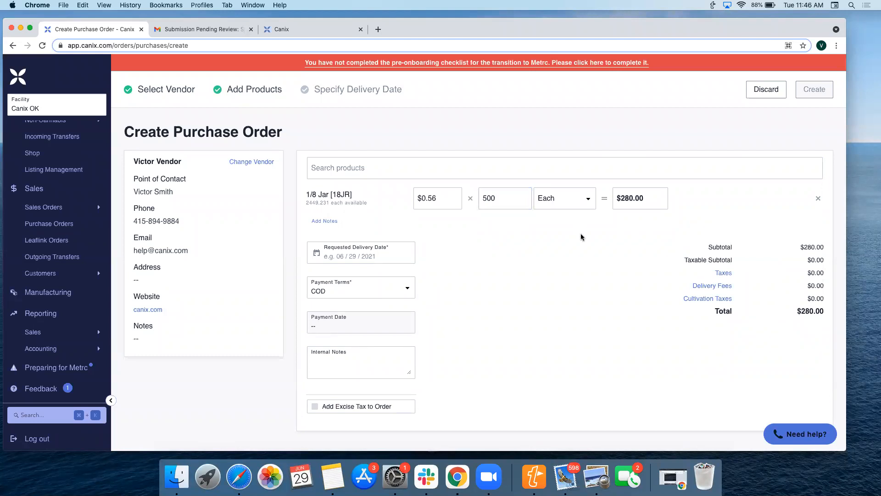
- Set the requested delivery date to 07/02/2021 and create the purchase order
{"action": "left_click", "coordinate": [388, 257]}
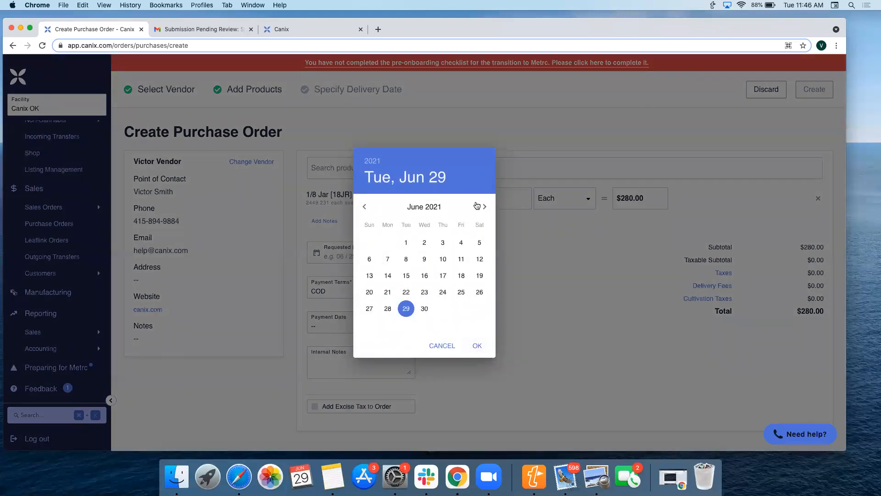
{"action": "left_click", "coordinate": [481, 207]}
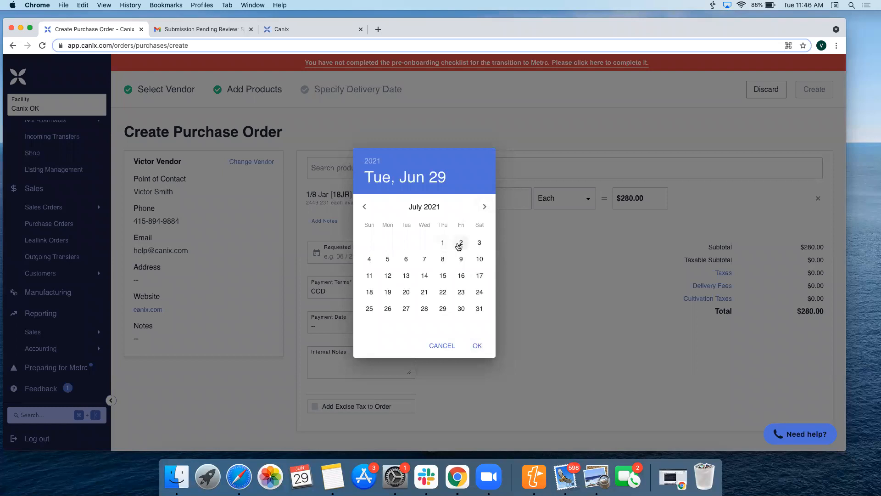
{"action": "left_click", "coordinate": [459, 244]}
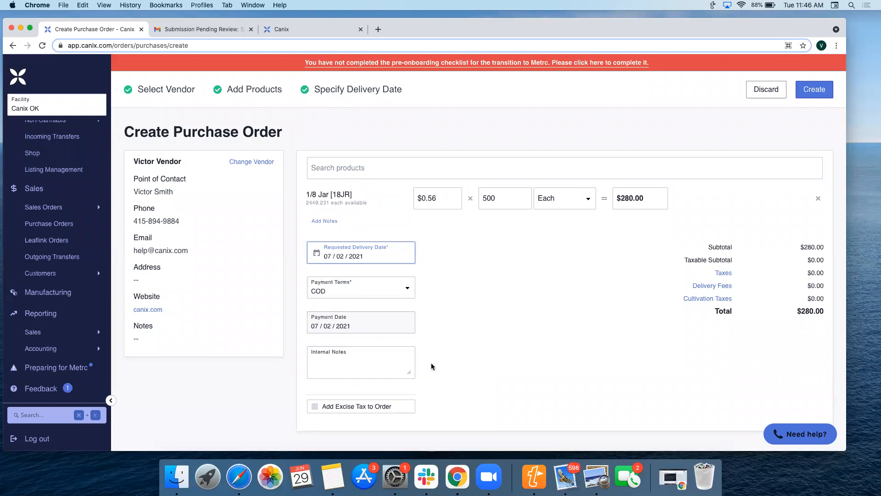
{"action": "scroll", "coordinate": [559, 334], "scroll_direction": "down", "scroll_amount": 2}
{"action": "scroll", "coordinate": [559, 334], "scroll_direction": "up", "scroll_amount": 2}
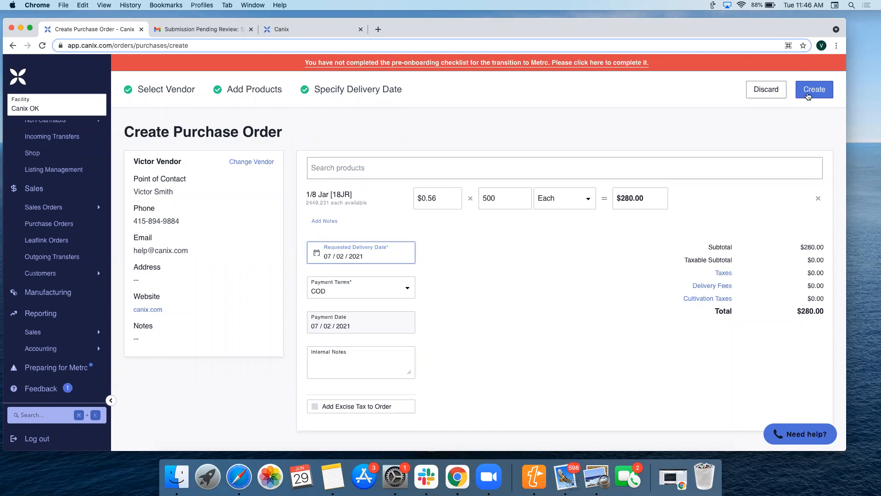
{"action": "left_click", "coordinate": [811, 94]}
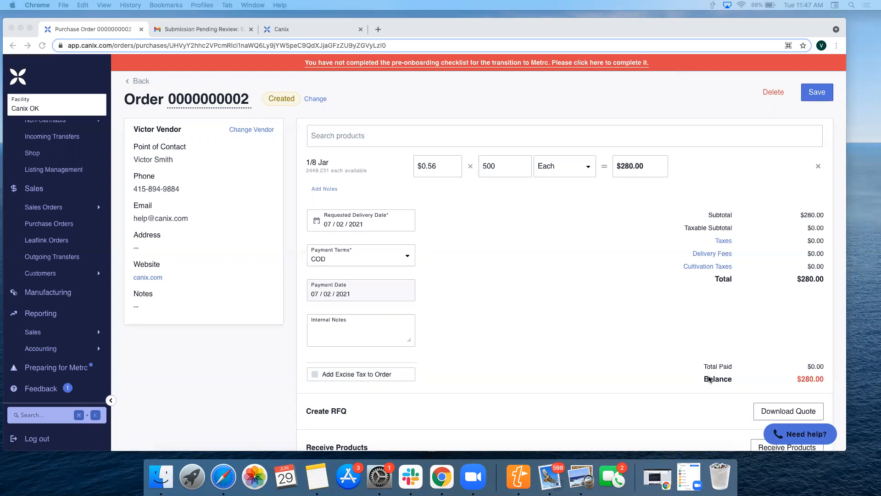
- Download the purchase order's quote, open the PDF to review it, and return to the purchase order
{"action": "left_click", "coordinate": [635, 334]}
{"action": "scroll", "coordinate": [635, 333], "scroll_direction": "down", "scroll_amount": 3}
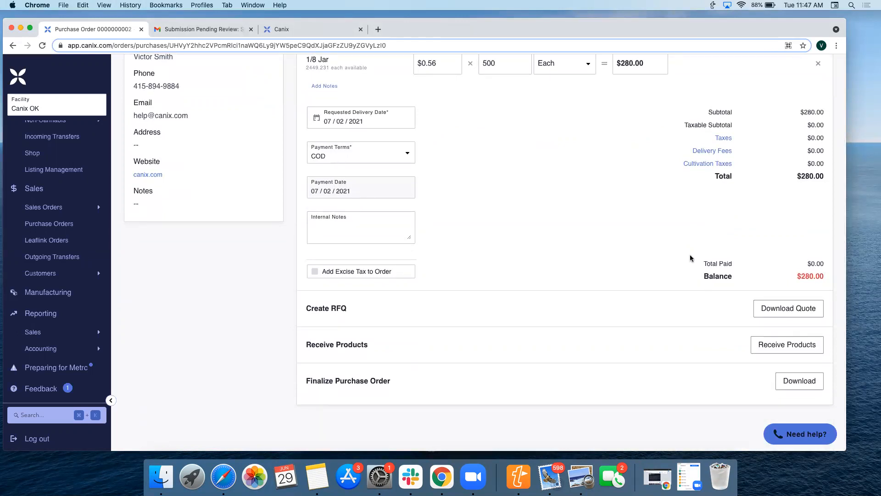
{"action": "left_click", "coordinate": [802, 313]}
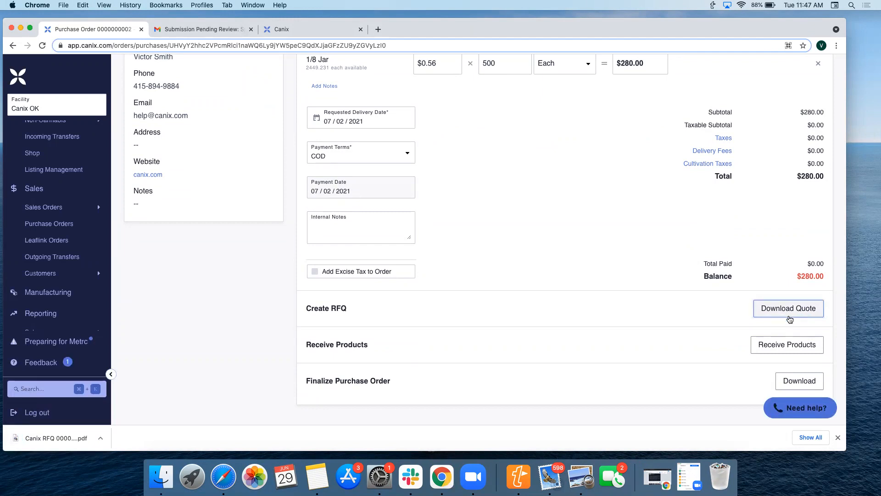
{"action": "left_click", "coordinate": [58, 439]}
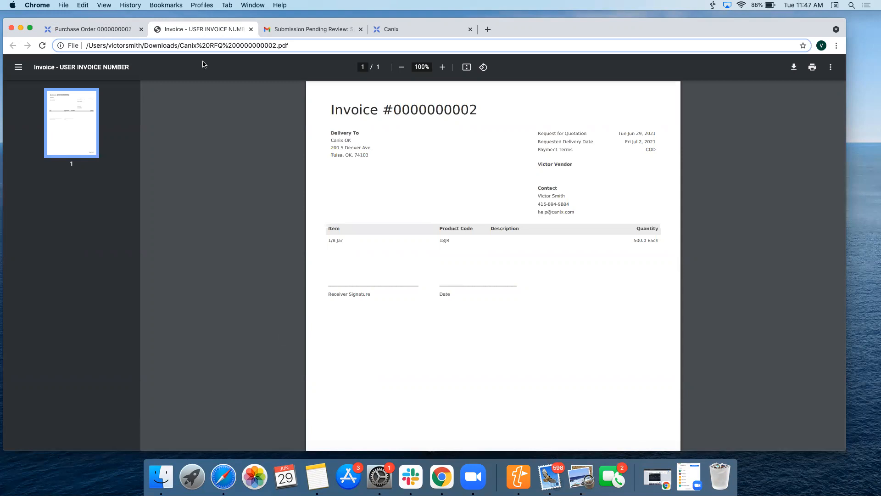
{"action": "left_click", "coordinate": [117, 30]}
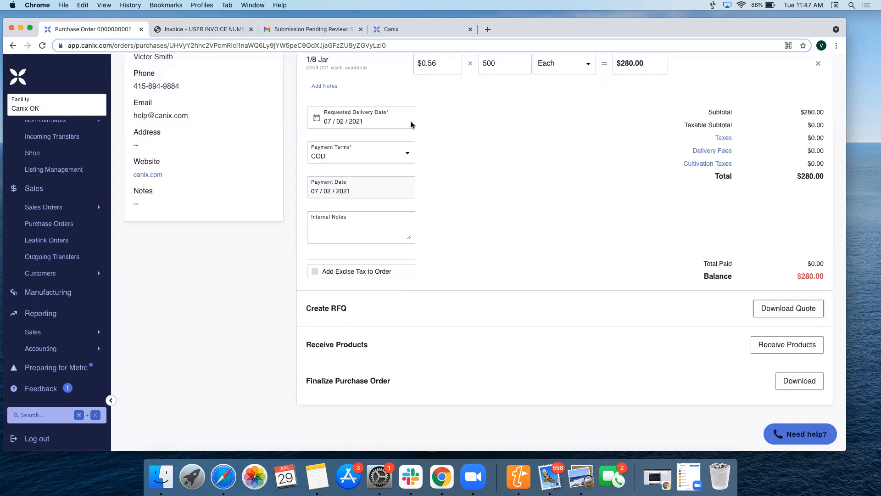
- Save the purchase order and return to the purchase orders list
{"action": "left_click", "coordinate": [563, 265]}
{"action": "scroll", "coordinate": [564, 265], "scroll_direction": "up", "scroll_amount": 3}
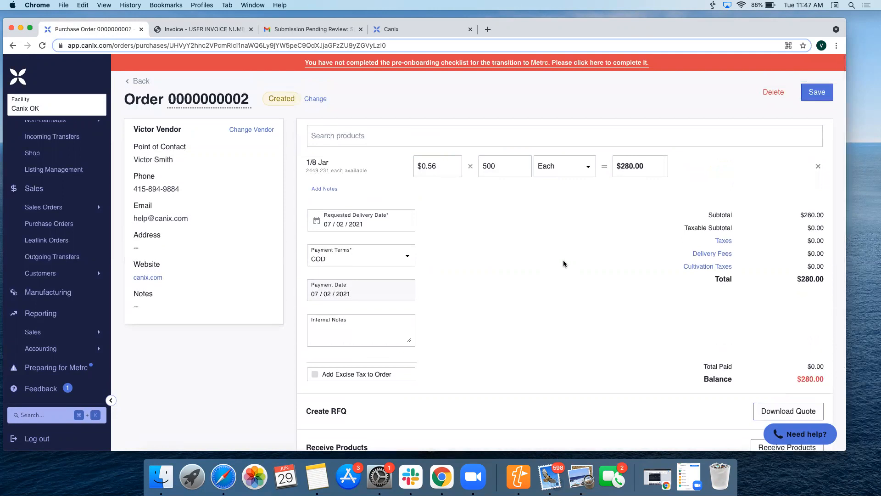
{"action": "left_click", "coordinate": [812, 93]}
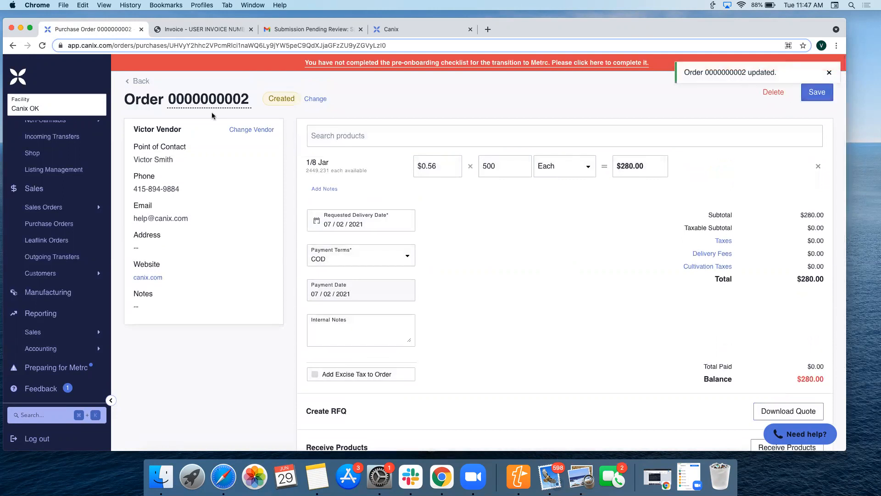
{"action": "left_click", "coordinate": [142, 81]}
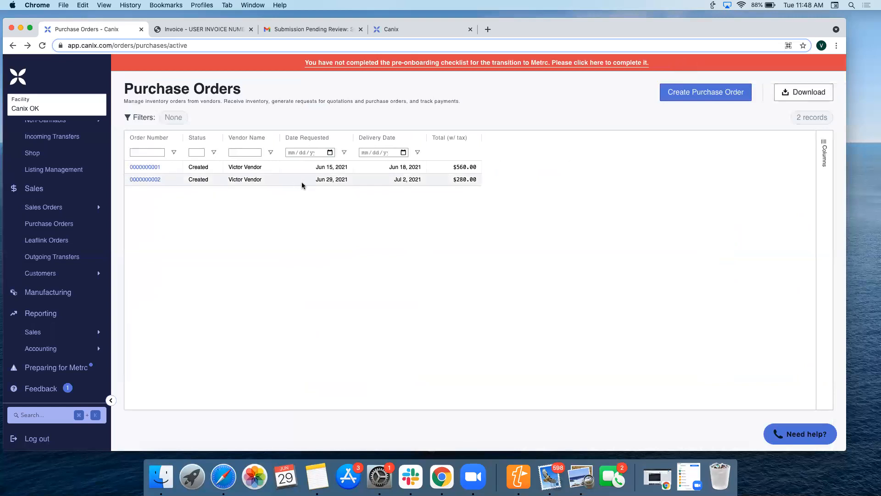
- Reopen the purchase order with the Jul 2, 2021 delivery date and start receiving its 1/8 Jar line item
{"action": "left_click", "coordinate": [158, 183]}
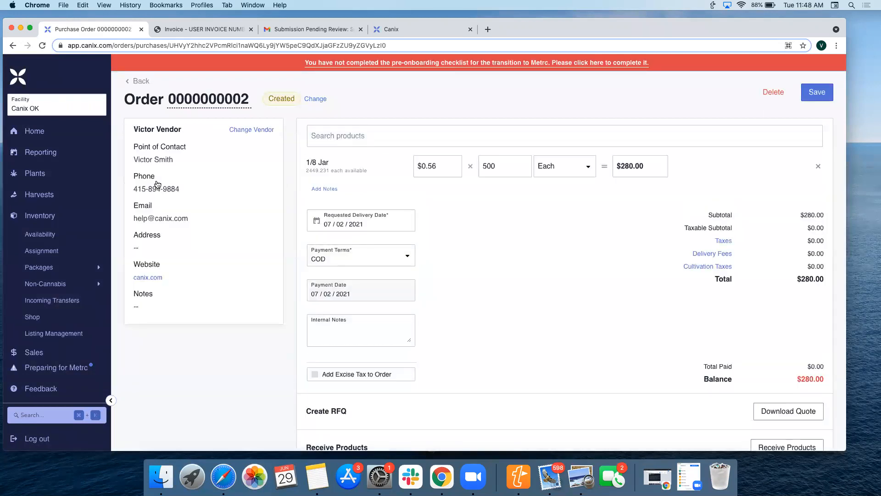
{"action": "scroll", "coordinate": [533, 299], "scroll_direction": "down", "scroll_amount": 3}
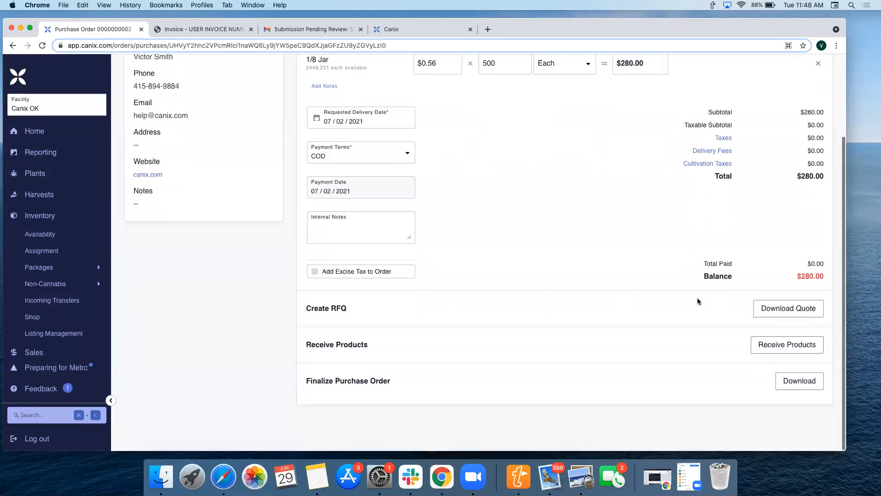
{"action": "left_click", "coordinate": [780, 345]}
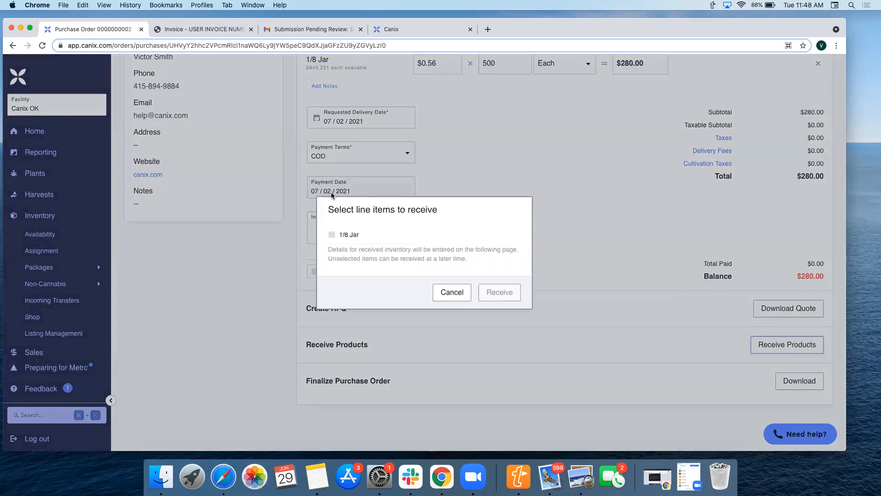
{"action": "left_click", "coordinate": [362, 238]}
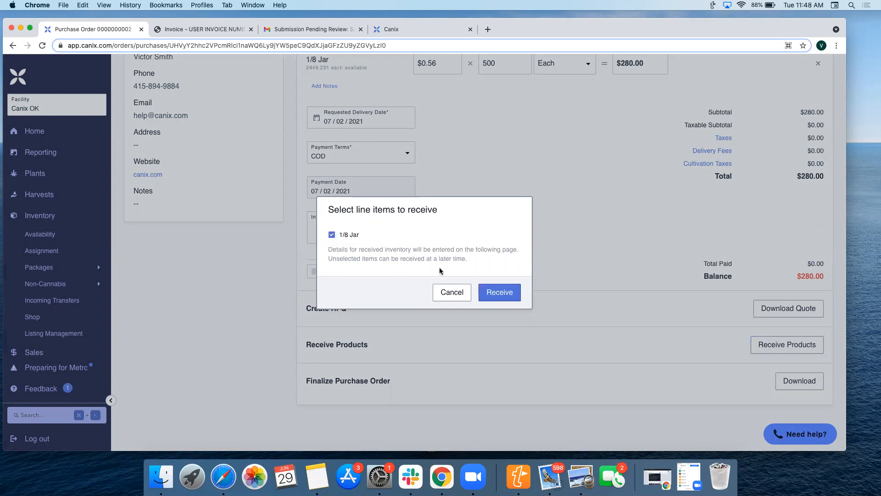
{"action": "left_click", "coordinate": [495, 292]}
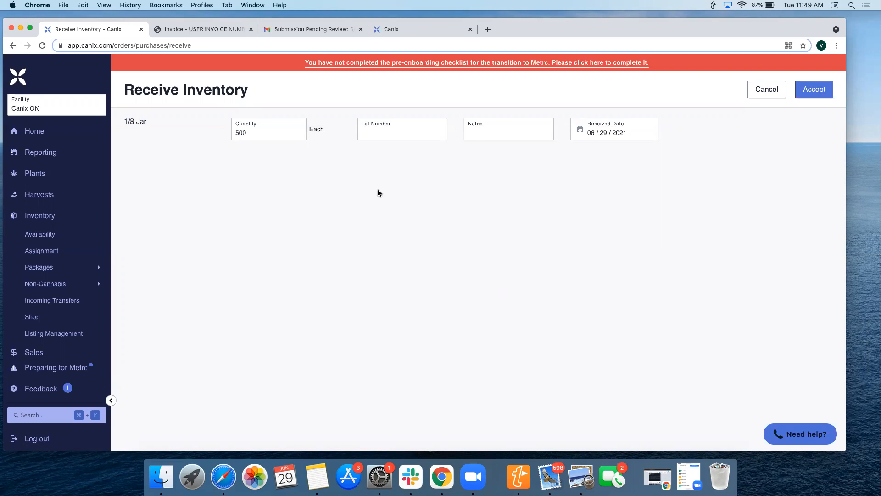
- Set the received jars' lot number to 0420711, accept the inventory, and save the purchase order
{"action": "left_click", "coordinate": [392, 138]}
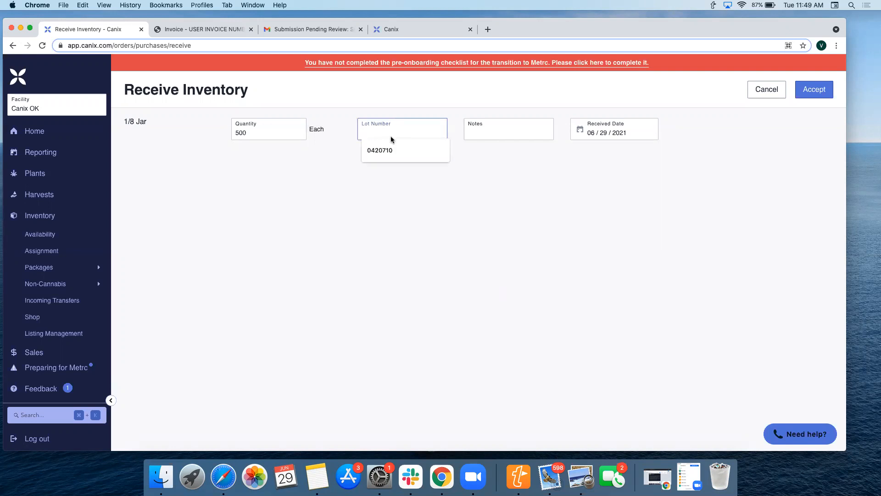
{"action": "left_click", "coordinate": [386, 147]}
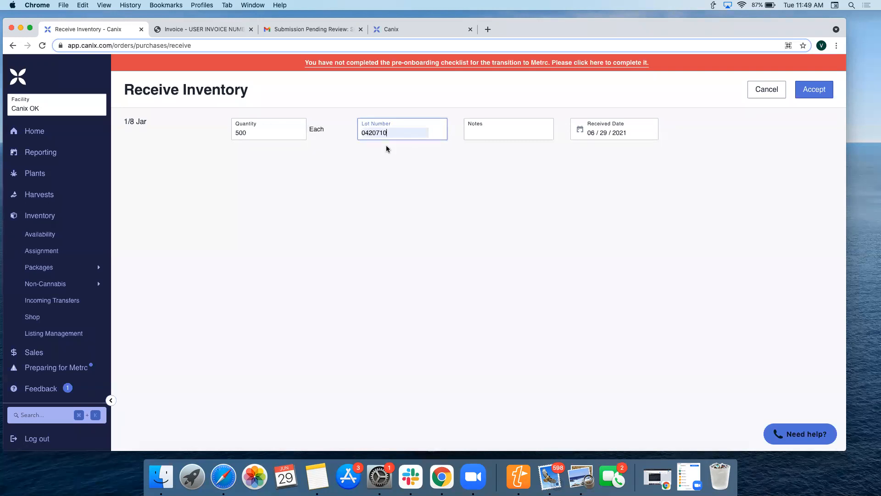
{"action": "key", "text": "BackSpace"}
{"action": "type", "text": "1"}
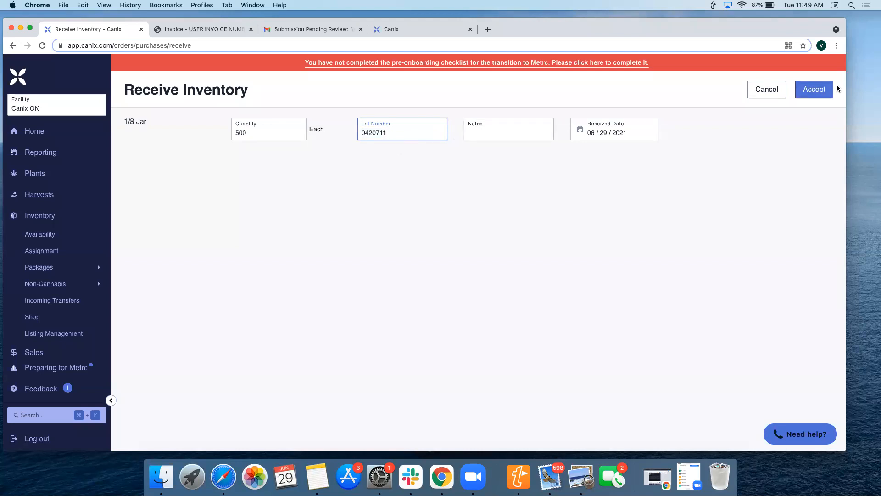
{"action": "left_click", "coordinate": [823, 92]}
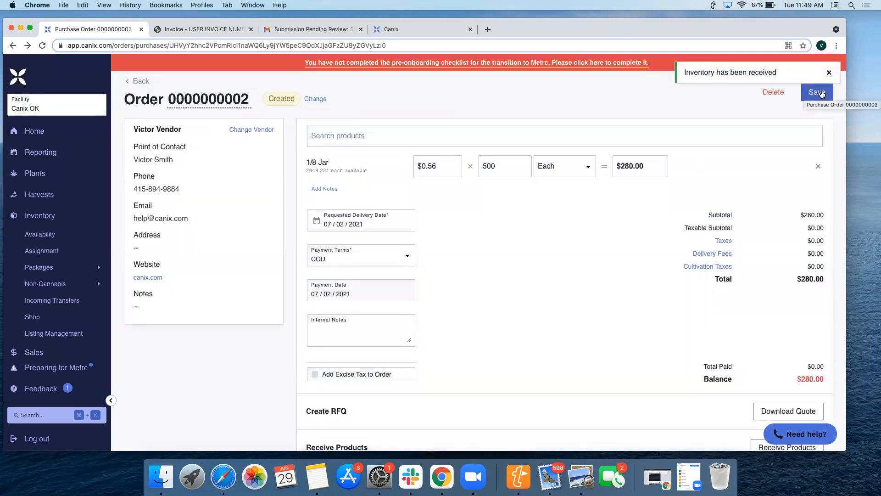
{"action": "left_click", "coordinate": [822, 94]}
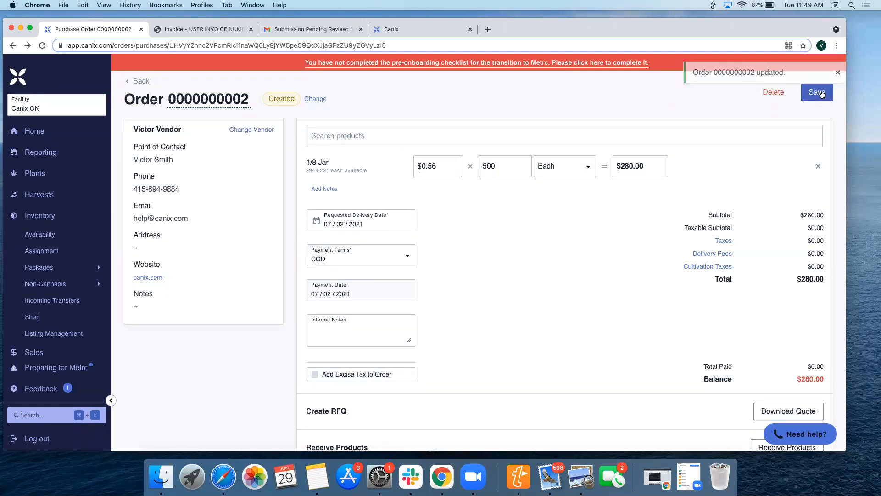
- Look up 1/8 Jar in the non-cannabis inventory and examine its active lots
{"action": "mouse_move", "coordinate": [74, 283]}
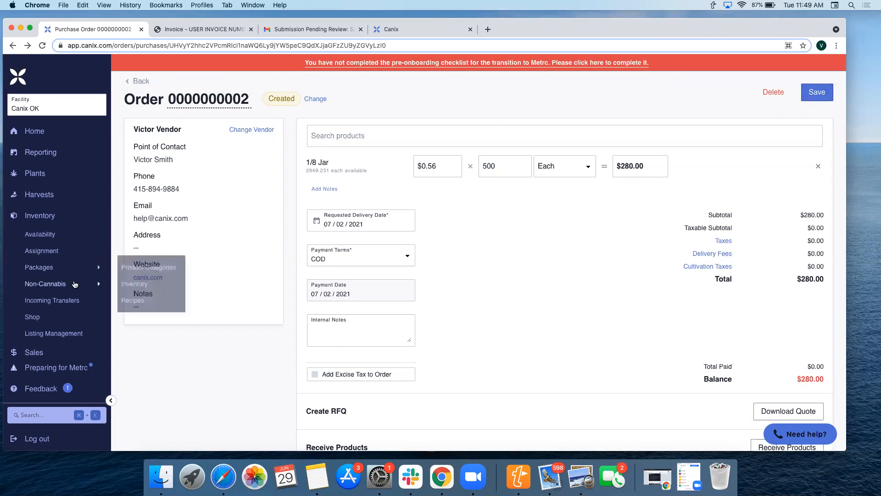
{"action": "left_click", "coordinate": [150, 284]}
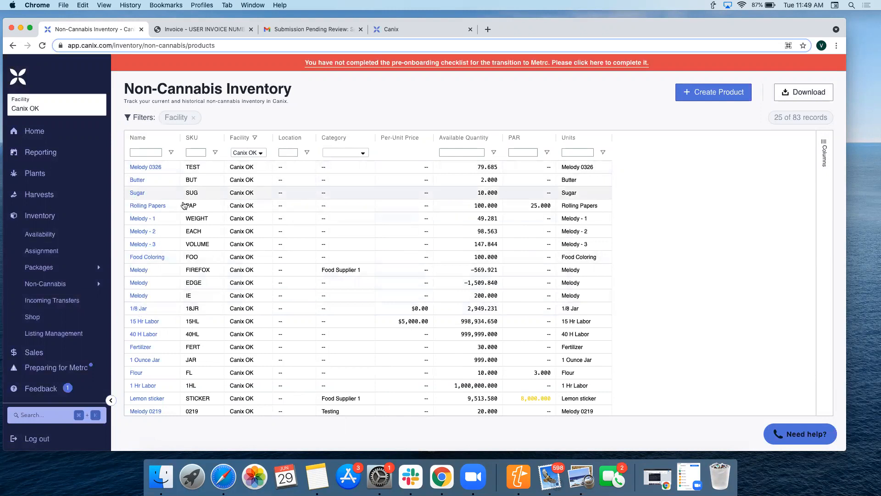
{"action": "mouse_move", "coordinate": [104, 291]}
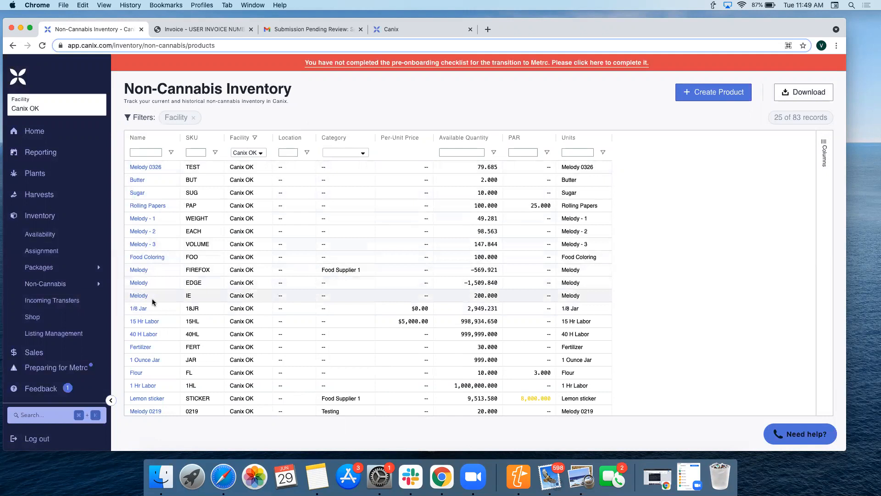
{"action": "left_click", "coordinate": [139, 308]}
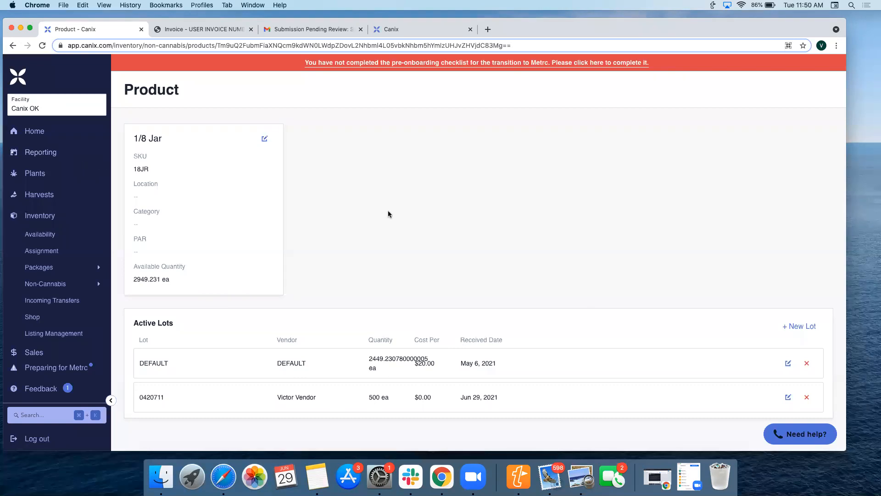
{"action": "scroll", "coordinate": [398, 238], "scroll_direction": "down", "scroll_amount": 1}
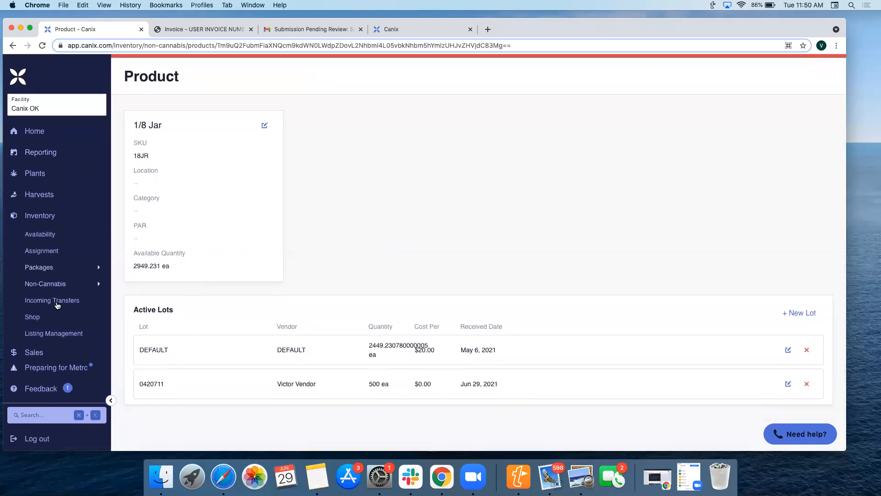
- Open the shop configuration and copy the shop URL
{"action": "left_click", "coordinate": [32, 316]}
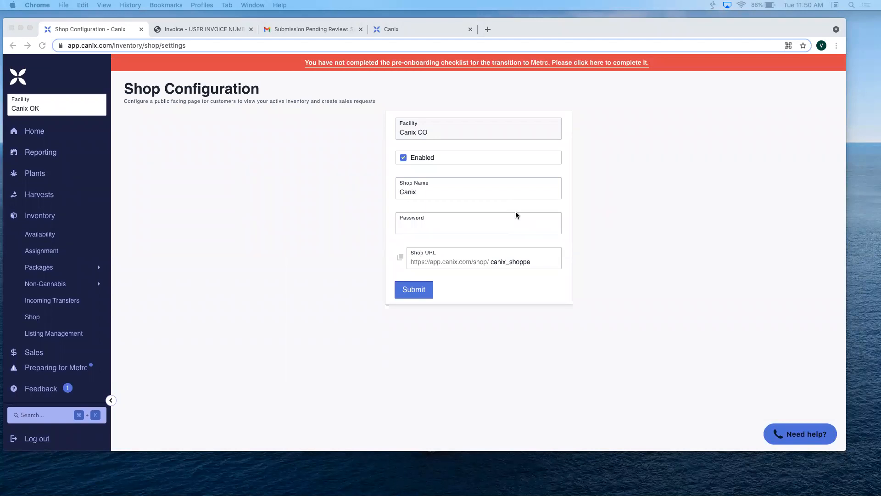
{"action": "left_click", "coordinate": [477, 261]}
{"action": "double_click", "coordinate": [477, 262]}
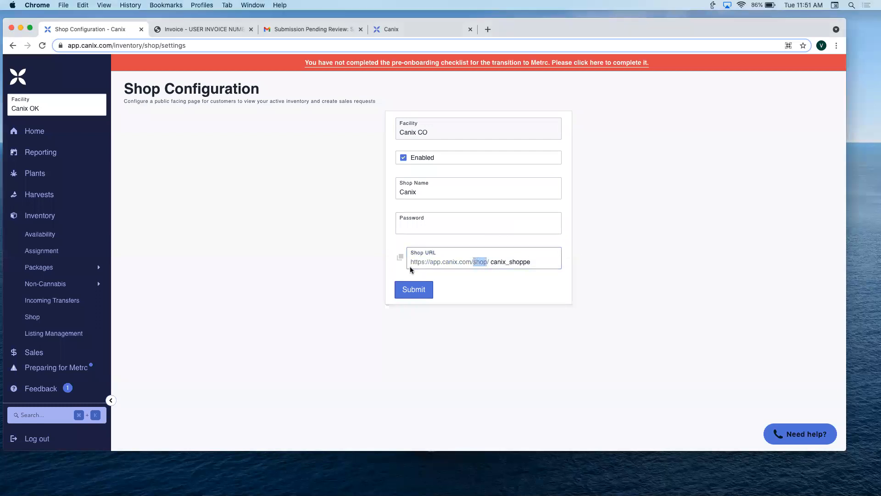
{"action": "left_click", "coordinate": [400, 258]}
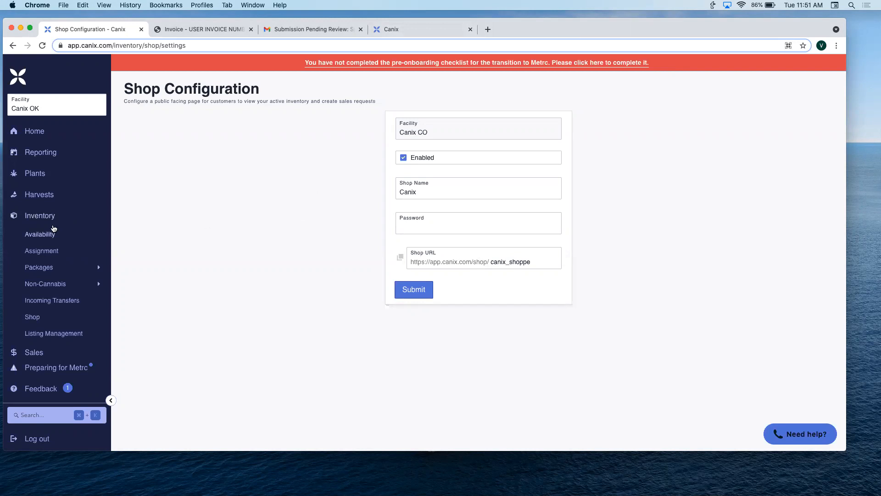
- Open the active packages list and examine its columns through to the source harvests and notes
{"action": "mouse_move", "coordinate": [80, 272]}
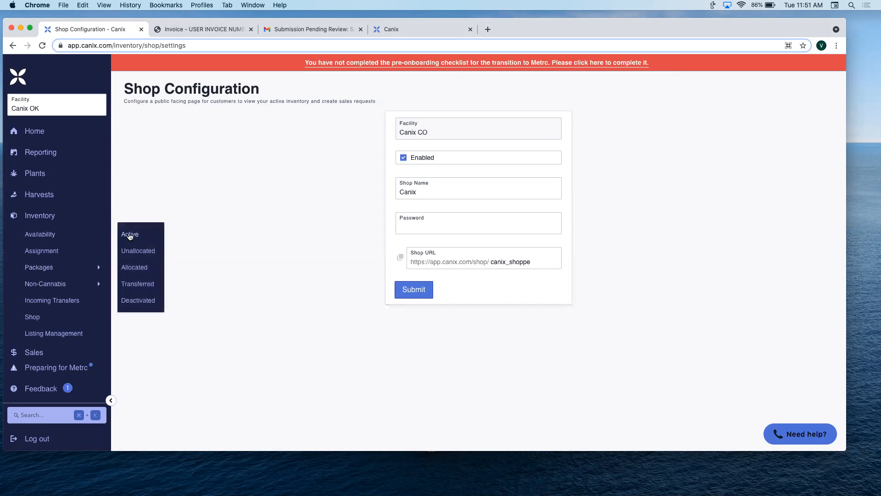
{"action": "left_click", "coordinate": [129, 236]}
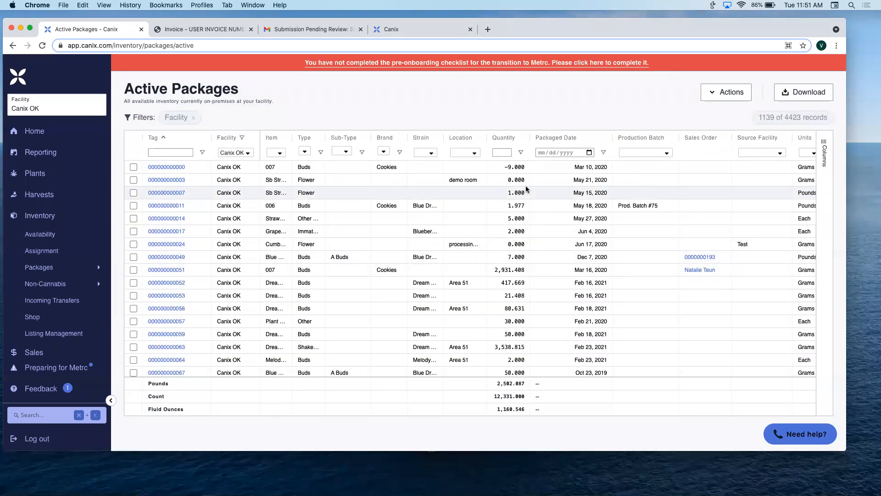
{"action": "scroll", "coordinate": [525, 186], "scroll_direction": "right", "scroll_amount": 10}
{"action": "scroll", "coordinate": [526, 187], "scroll_direction": "left", "scroll_amount": 12}
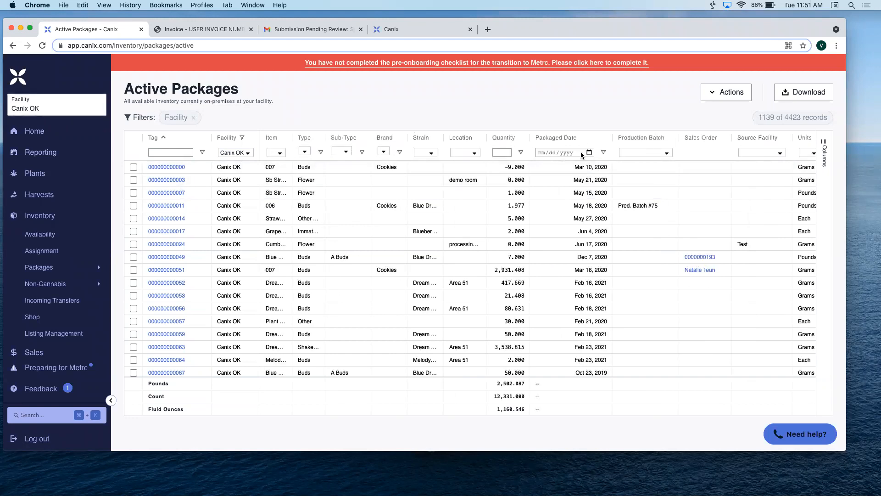
{"action": "scroll", "coordinate": [597, 206], "scroll_direction": "right", "scroll_amount": 3}
{"action": "scroll", "coordinate": [616, 205], "scroll_direction": "right", "scroll_amount": 10}
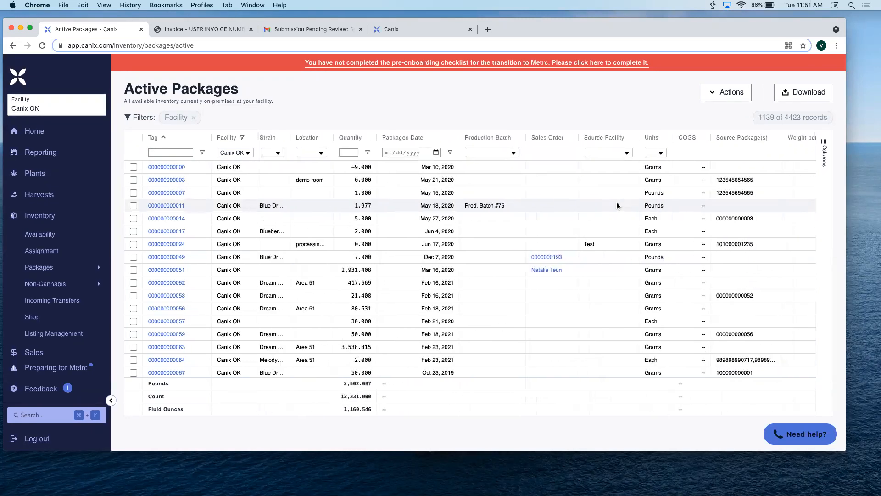
- Switch the facility to Canix CA and bring up the Marked Available column of its active packages
{"action": "left_click", "coordinate": [90, 113]}
{"action": "left_click", "coordinate": [70, 133]}
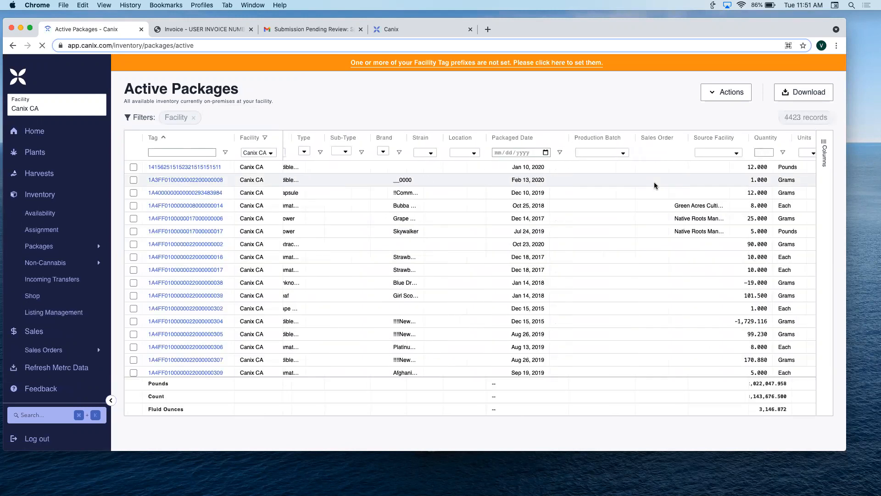
{"action": "scroll", "coordinate": [655, 186], "scroll_direction": "right", "scroll_amount": 5}
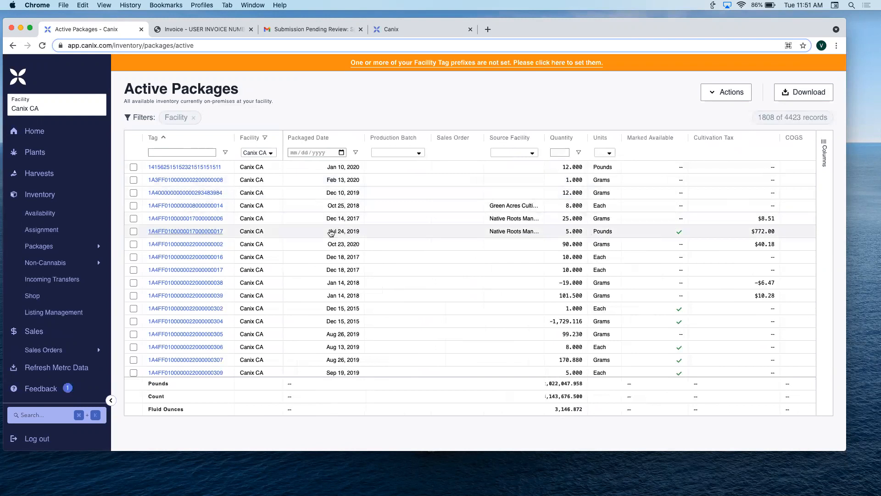
- Select the first two active packages and clear the selection again
{"action": "left_click", "coordinate": [134, 180]}
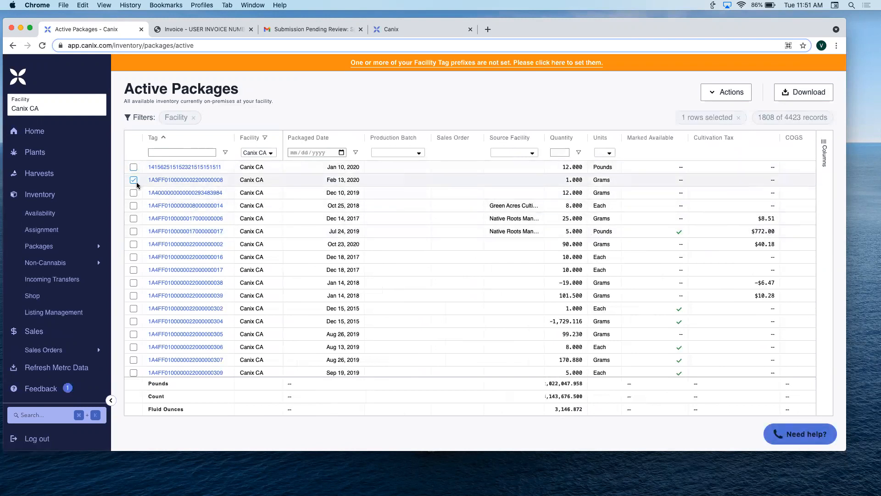
{"action": "left_click", "coordinate": [133, 167]}
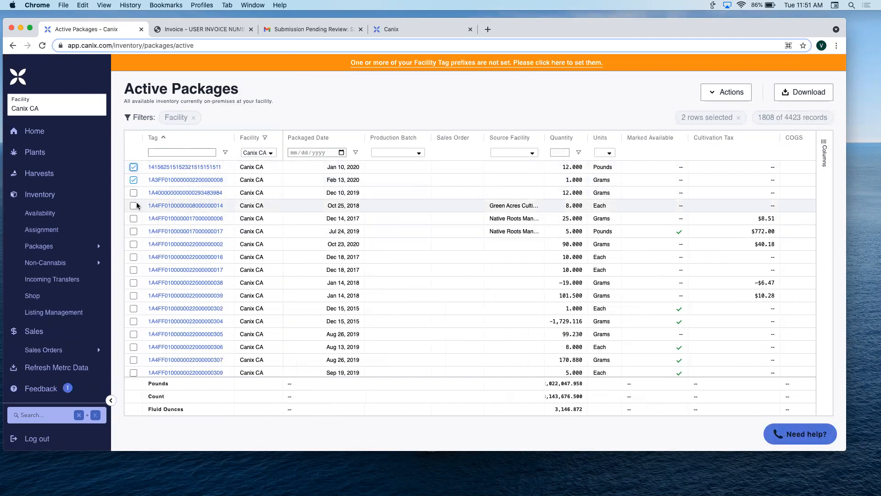
{"action": "left_click", "coordinate": [133, 180]}
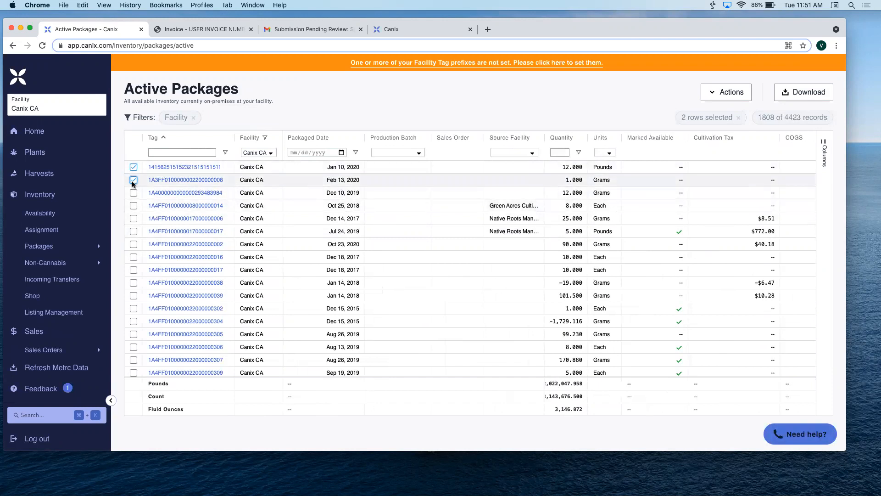
{"action": "left_click", "coordinate": [134, 169]}
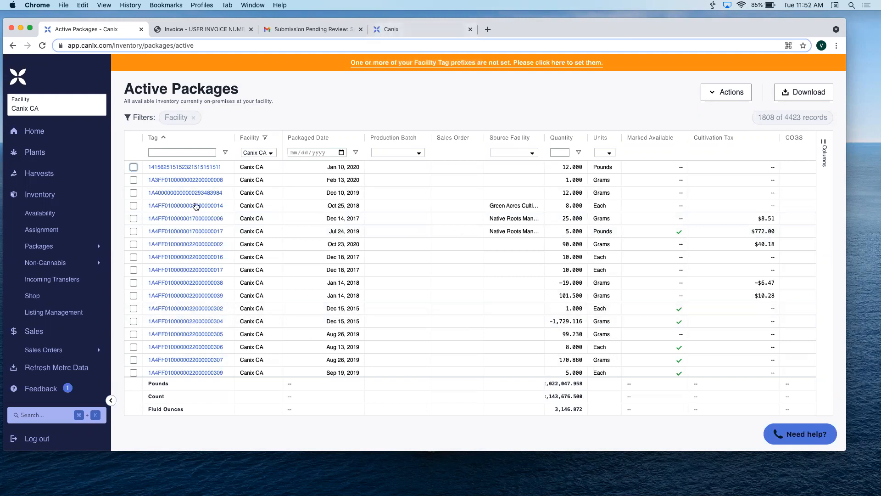
- Select the first active package and review the bulk actions offered for it, including Toggle Availability
{"action": "left_click", "coordinate": [134, 168]}
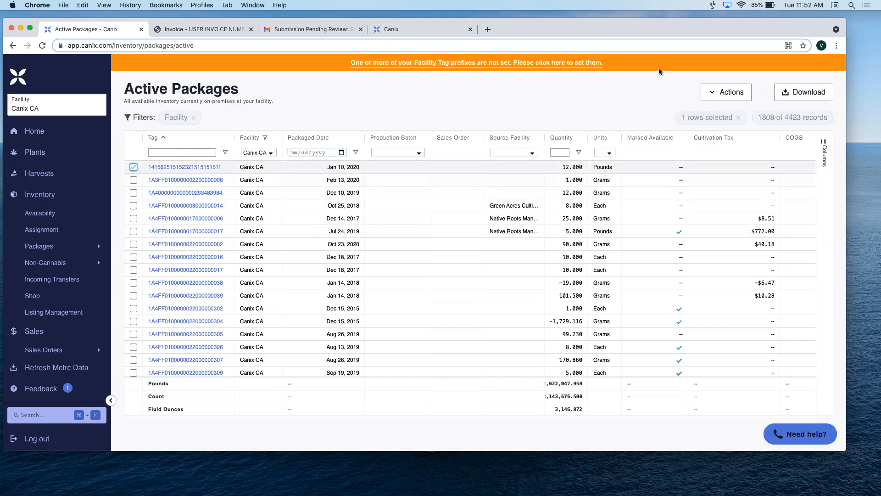
{"action": "left_click", "coordinate": [714, 98]}
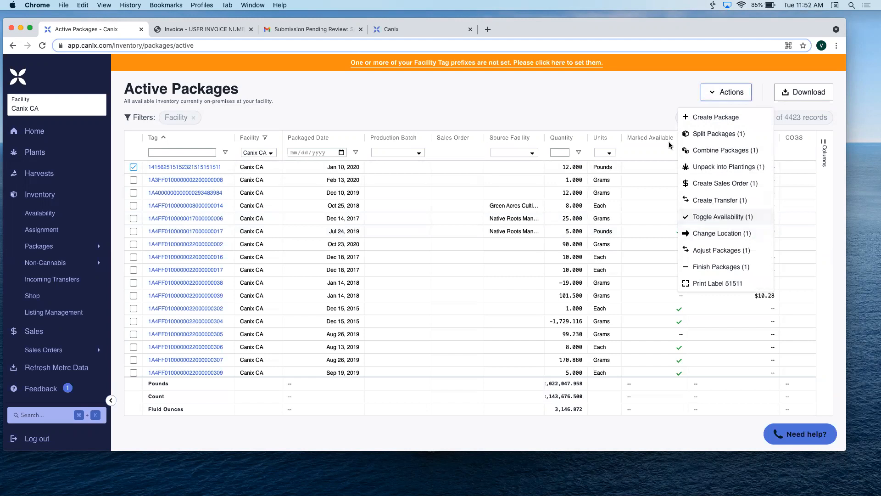
{"action": "left_click", "coordinate": [650, 101]}
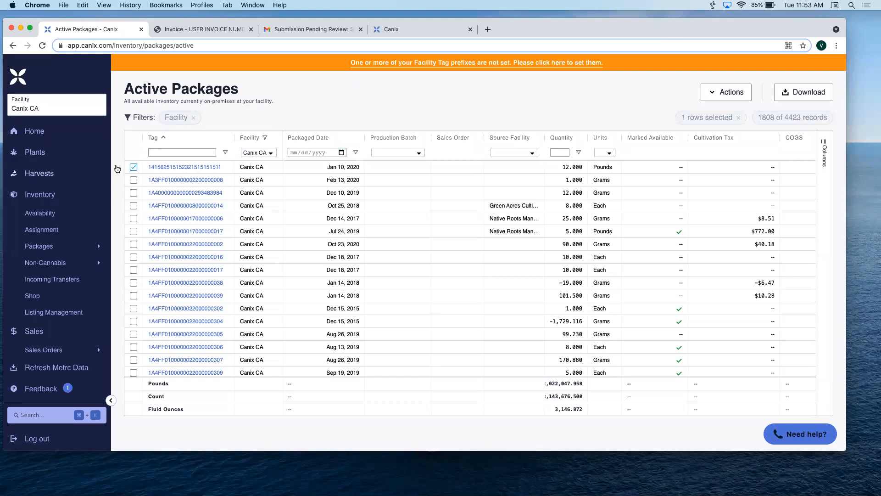
- Open Listing Management and inspect the Spring Hill Kush listing's details, leaving them unedited
{"action": "left_click", "coordinate": [68, 313]}
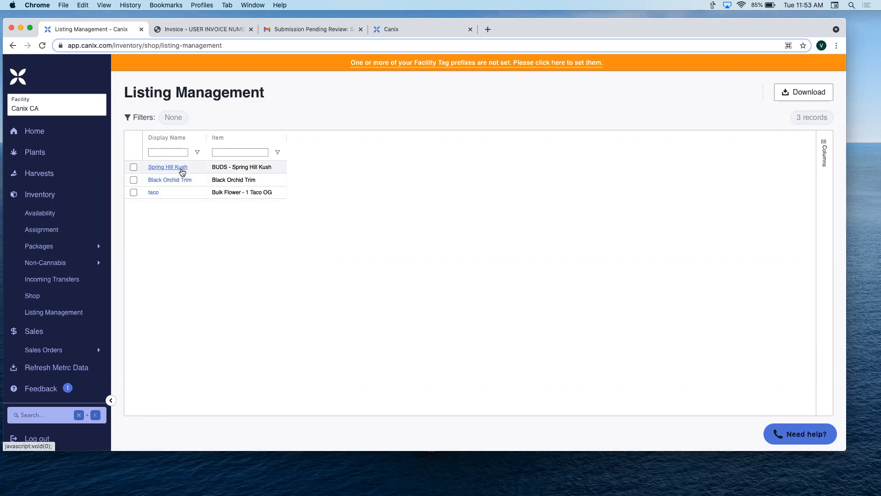
{"action": "left_click", "coordinate": [182, 170]}
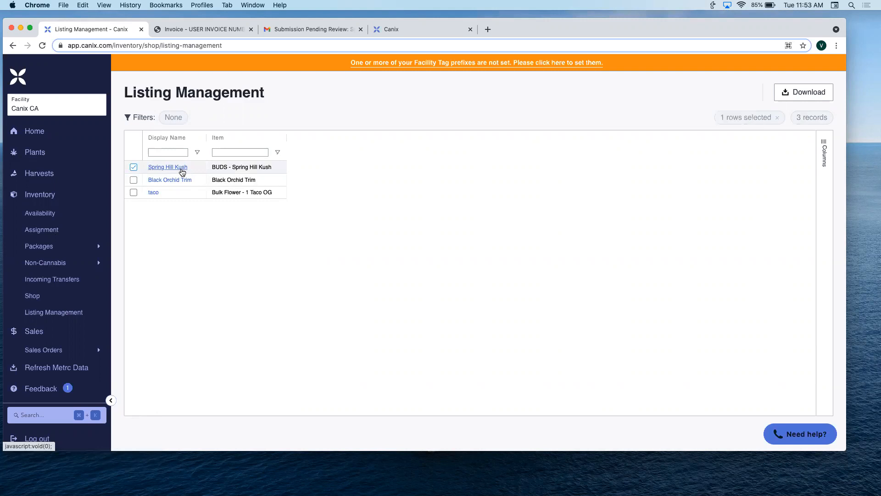
{"action": "left_click", "coordinate": [182, 172]}
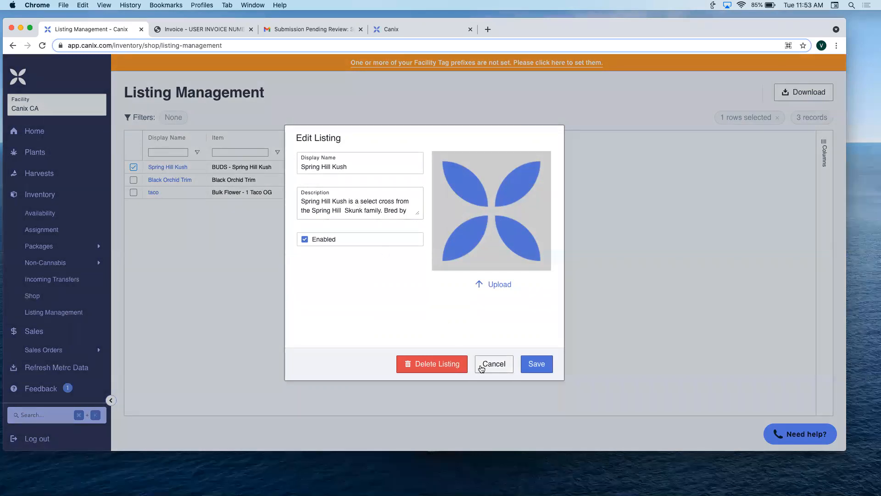
{"action": "left_click", "coordinate": [492, 366]}
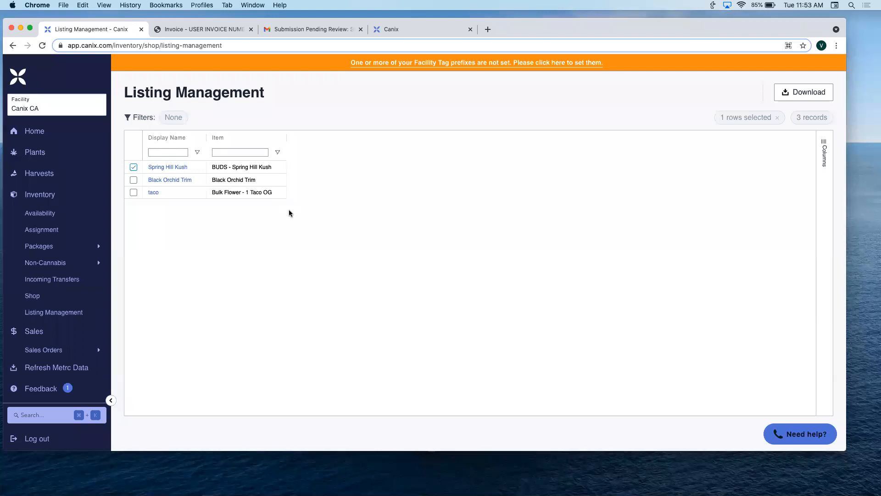
- Switch to the public Canix shop page and view the product details of Spring Hill Kush and Black Orchid Trim
{"action": "left_click", "coordinate": [392, 30]}
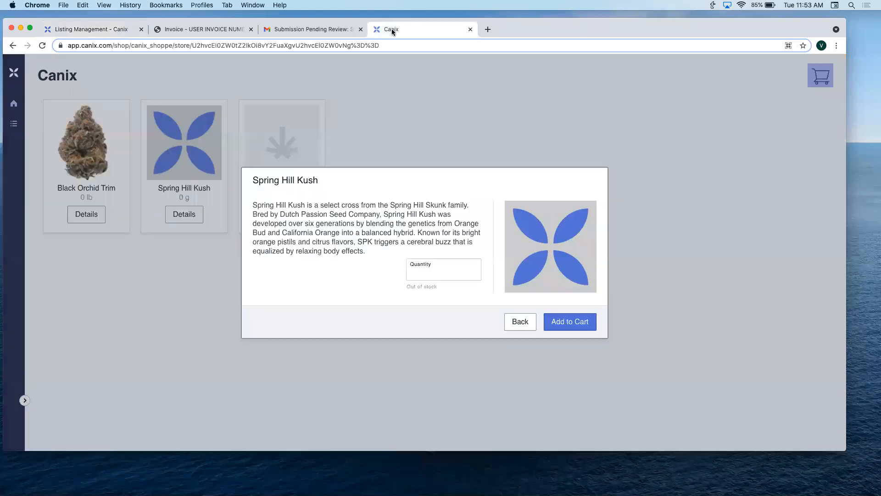
{"action": "left_click", "coordinate": [520, 322]}
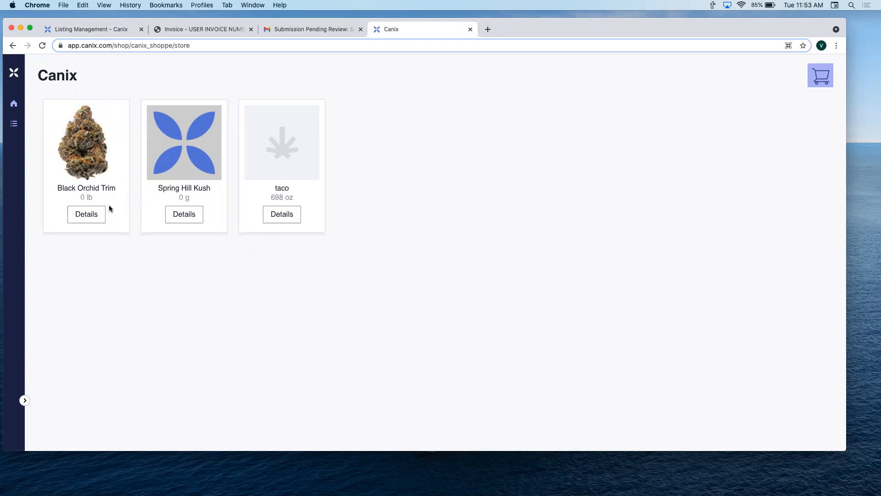
{"action": "left_click", "coordinate": [94, 216]}
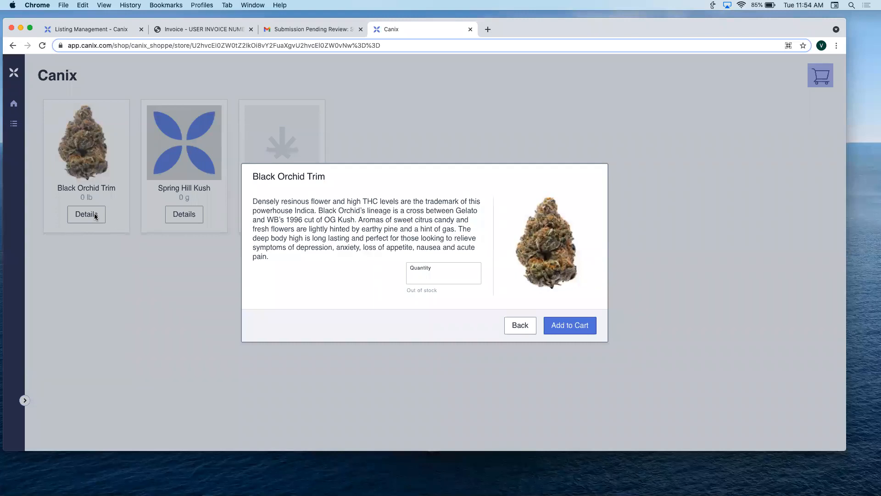
{"action": "left_click", "coordinate": [524, 327]}
- Add 50 oz of the taco product to the shop cart and proceed to checkout
{"action": "left_click", "coordinate": [292, 218]}
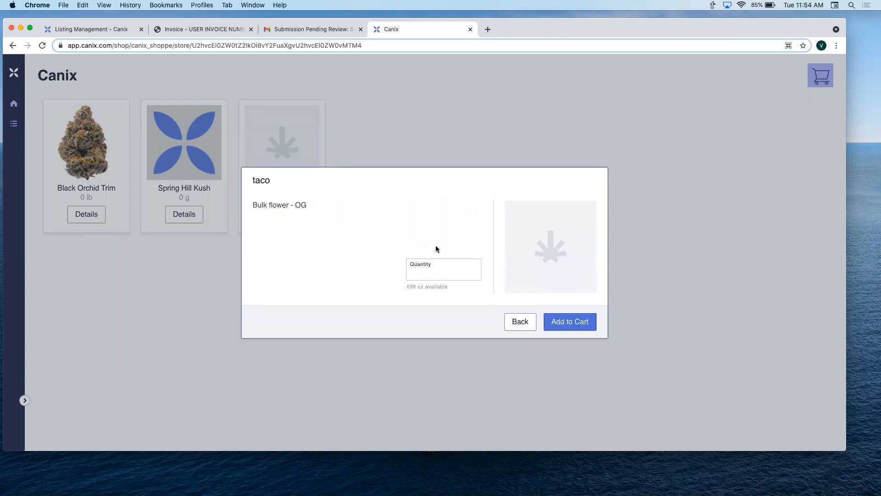
{"action": "left_click", "coordinate": [446, 276]}
{"action": "type", "text": "50"}
{"action": "left_click", "coordinate": [569, 322]}
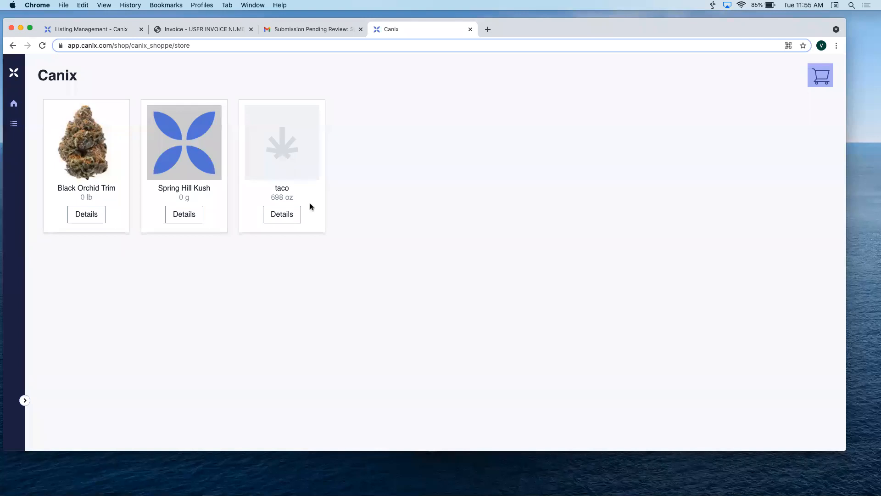
{"action": "left_click", "coordinate": [821, 76]}
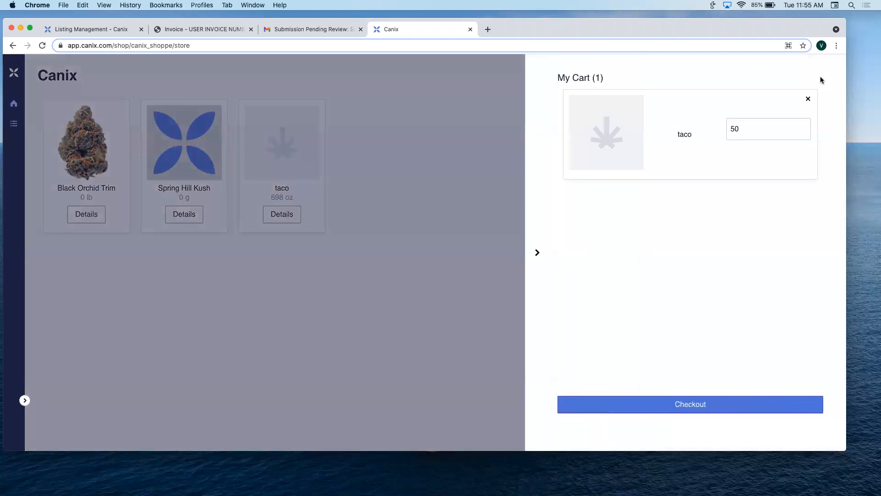
{"action": "left_click", "coordinate": [695, 407]}
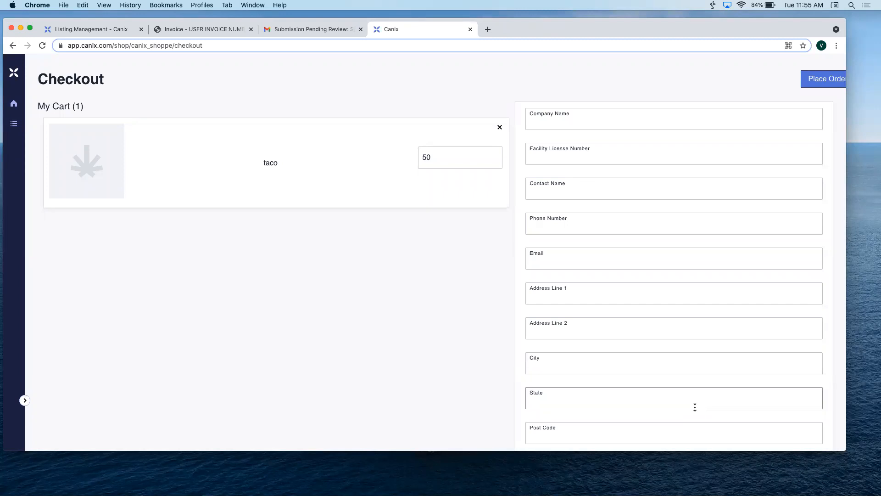
- Return to the admin pages, open the active sales orders, and view the first order's details before going back to the list
{"action": "left_click", "coordinate": [118, 31]}
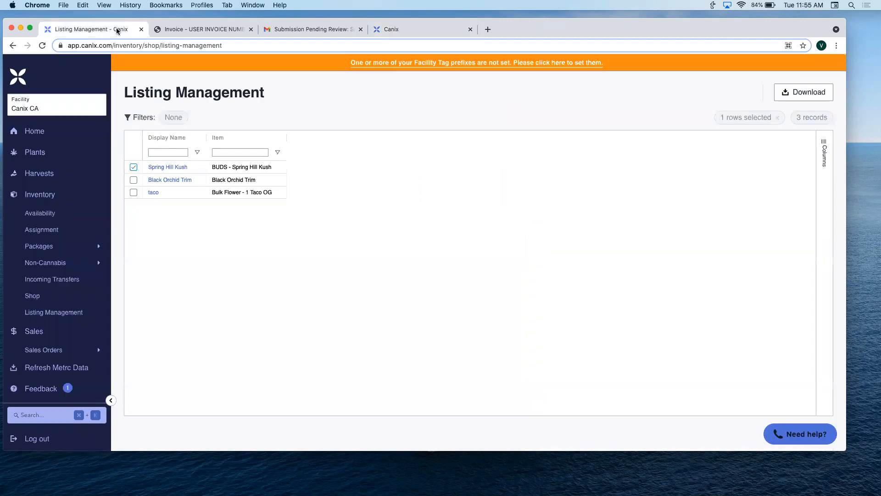
{"action": "scroll", "coordinate": [55, 311], "scroll_direction": "down", "scroll_amount": 2}
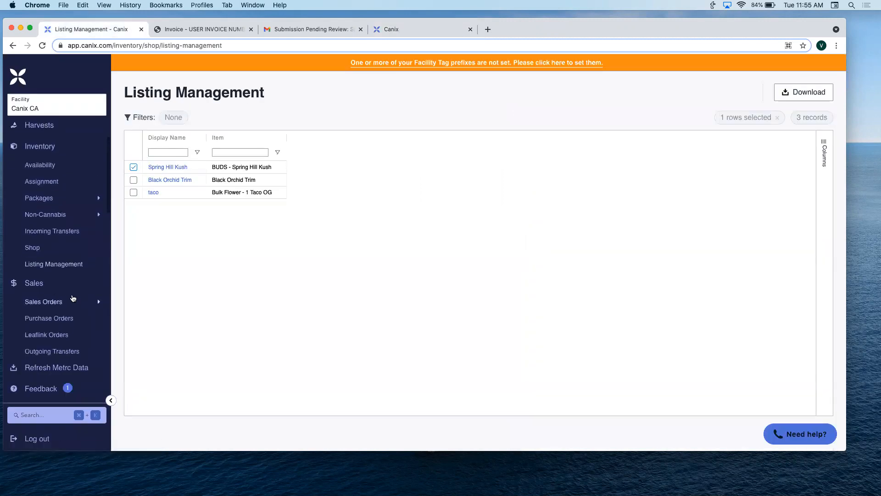
{"action": "mouse_move", "coordinate": [73, 298]}
{"action": "left_click", "coordinate": [123, 294]}
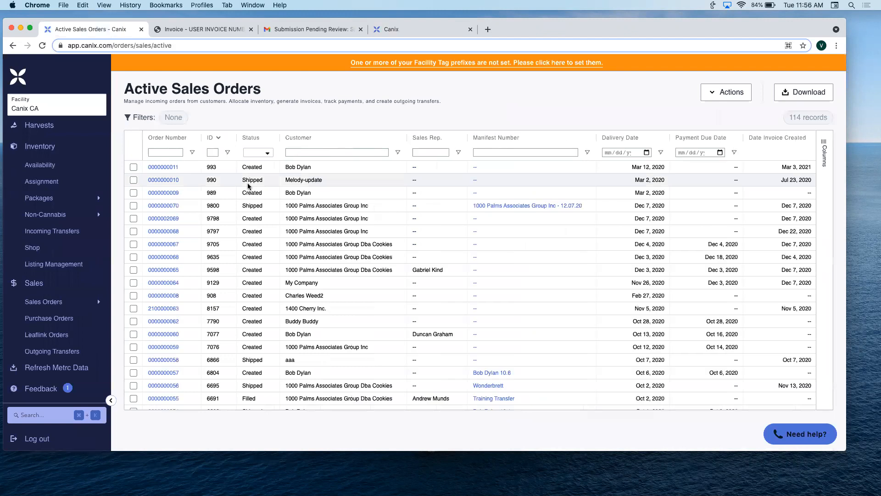
{"action": "left_click", "coordinate": [163, 168]}
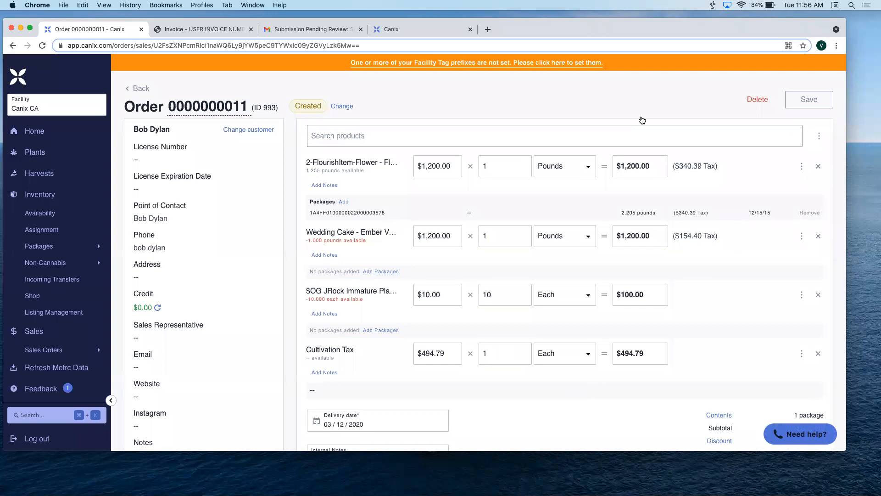
{"action": "left_click", "coordinate": [140, 88]}
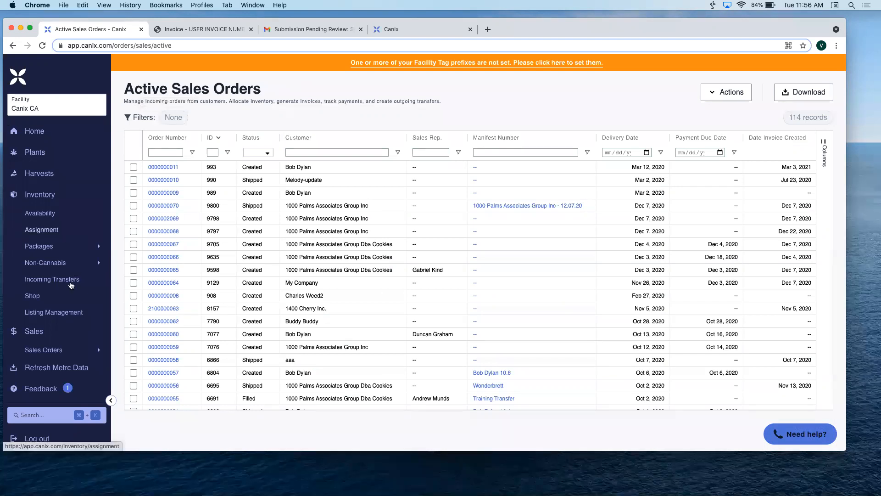
- Open the shop configuration and look at its password setting and the facilities available for switching
{"action": "left_click", "coordinate": [33, 296]}
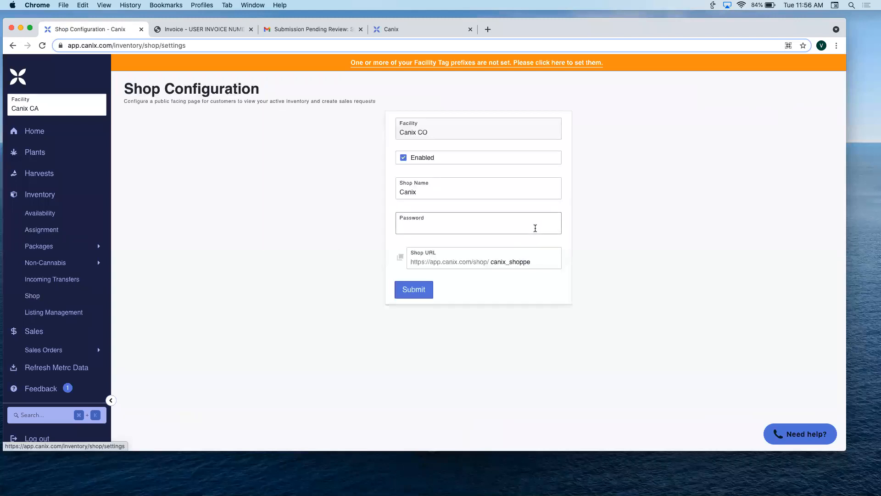
{"action": "left_click", "coordinate": [536, 228]}
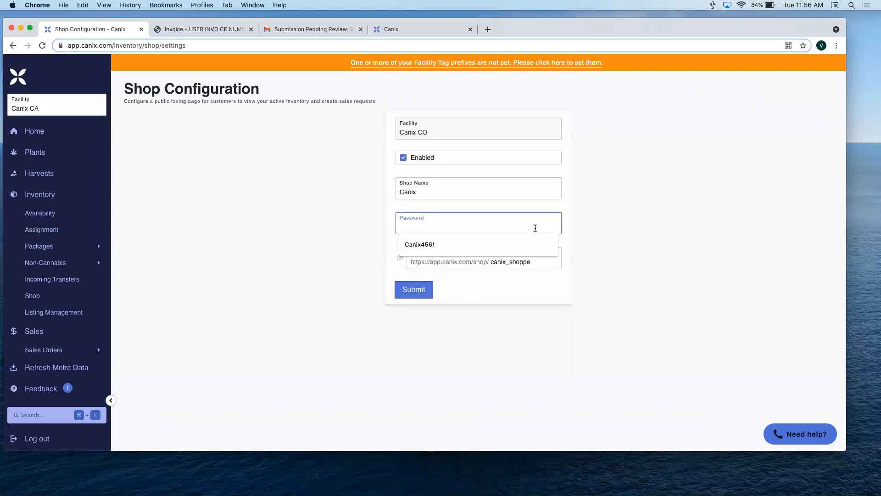
{"action": "left_click", "coordinate": [599, 215]}
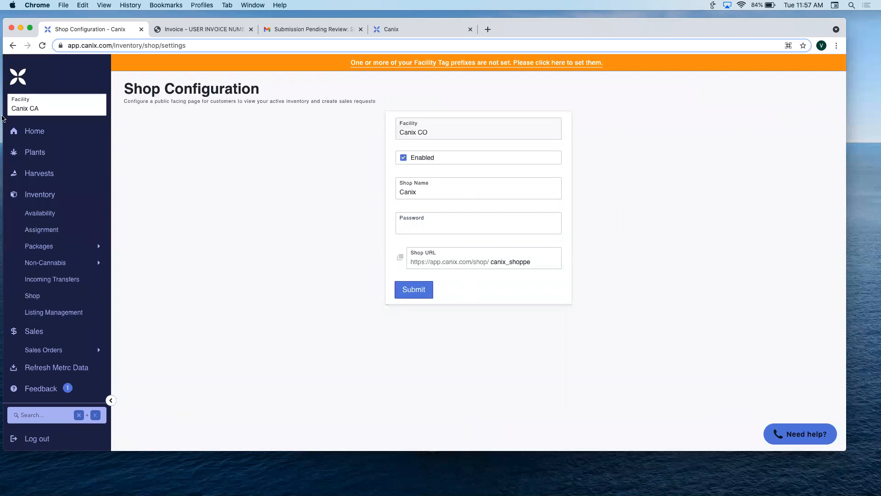
{"action": "left_click", "coordinate": [30, 108]}
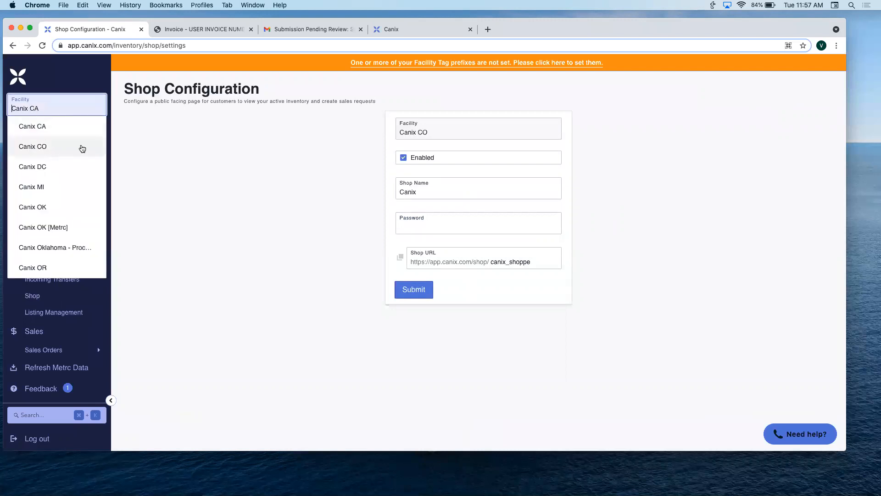
{"action": "left_click", "coordinate": [274, 151]}
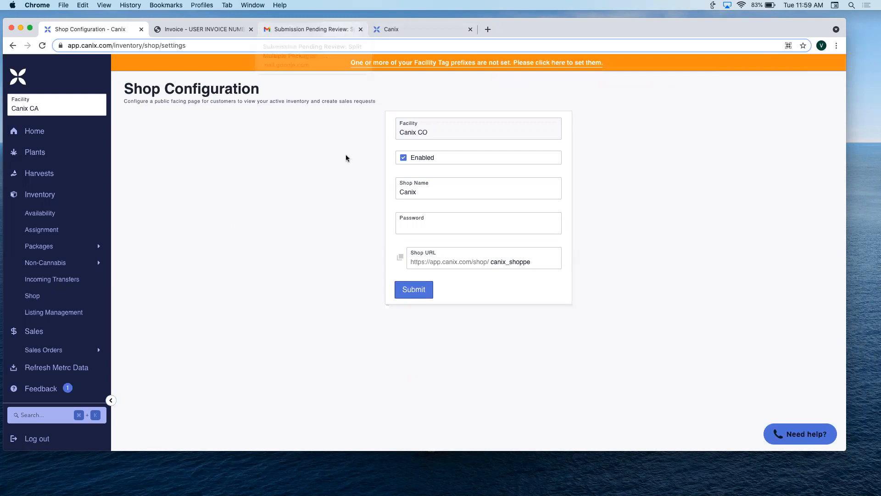
- Open User Management and review the signed-in user's email notification, submission review and permission settings without updating them
{"action": "scroll", "coordinate": [55, 242], "scroll_direction": "down", "scroll_amount": 5}
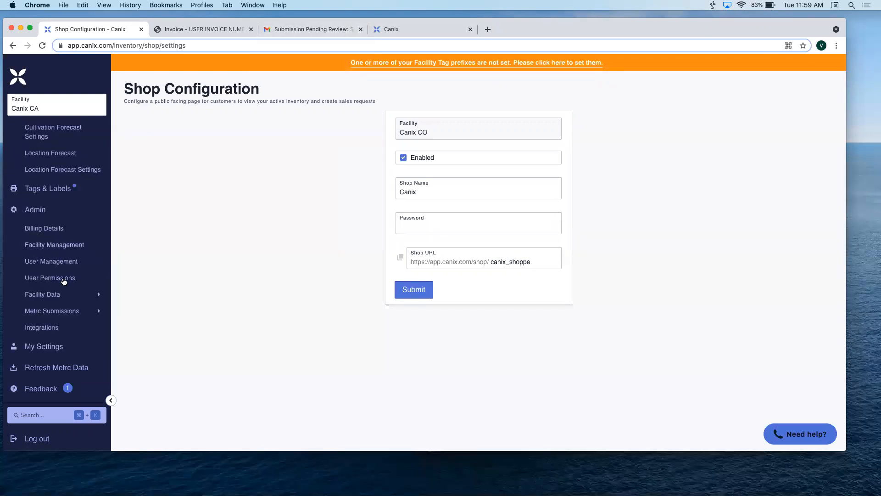
{"action": "left_click", "coordinate": [67, 264]}
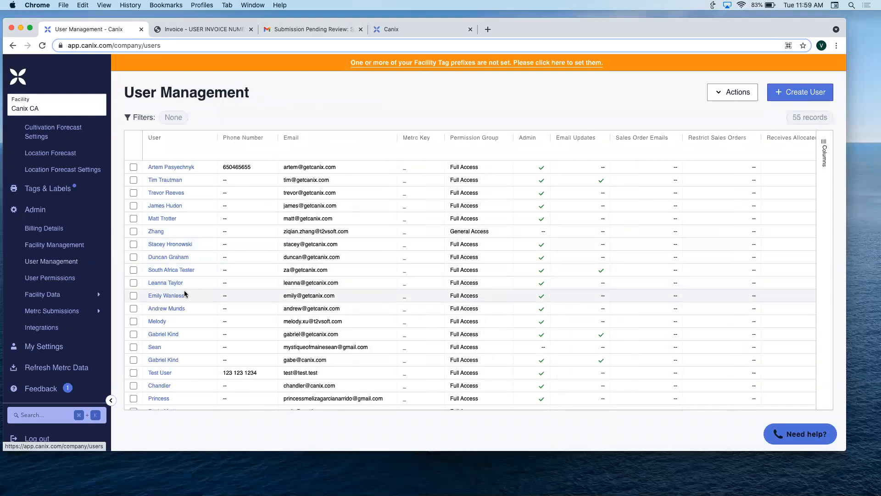
{"action": "scroll", "coordinate": [185, 294], "scroll_direction": "down", "scroll_amount": 5}
{"action": "left_click", "coordinate": [167, 340]}
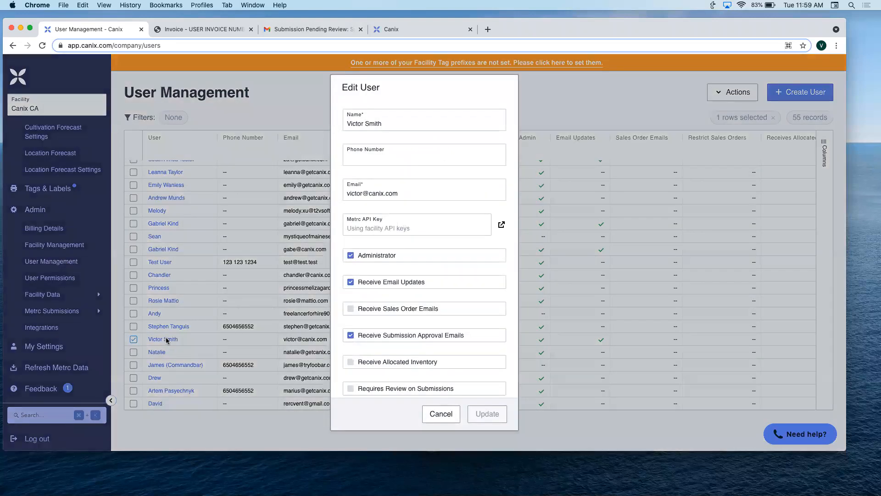
{"action": "scroll", "coordinate": [399, 314], "scroll_direction": "down", "scroll_amount": 5}
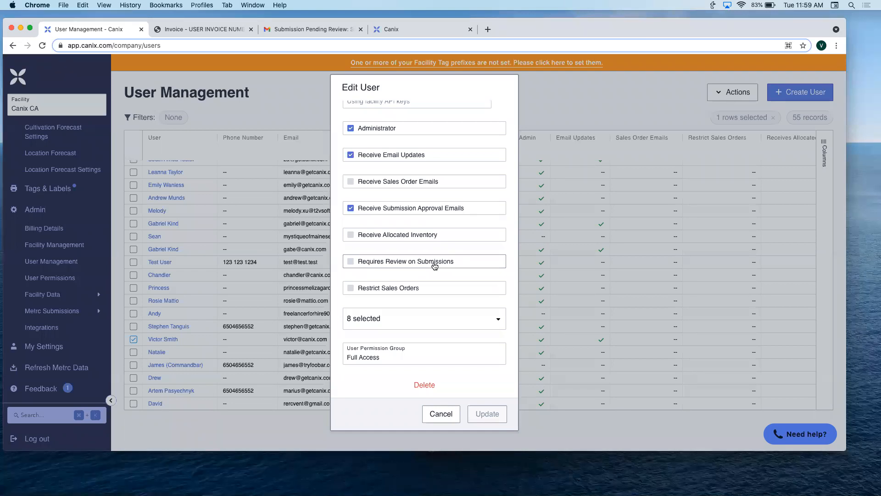
{"action": "left_click", "coordinate": [442, 415]}
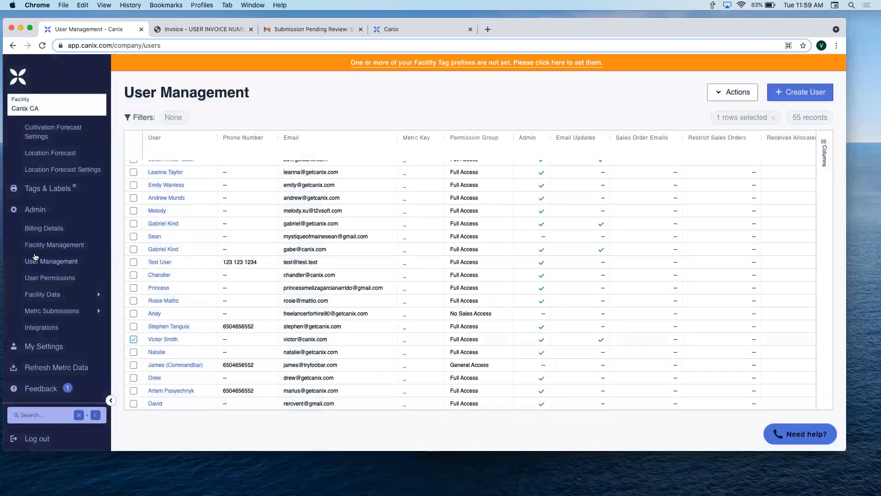
- Open the list of Metrc submissions pending approval
{"action": "left_click", "coordinate": [80, 316]}
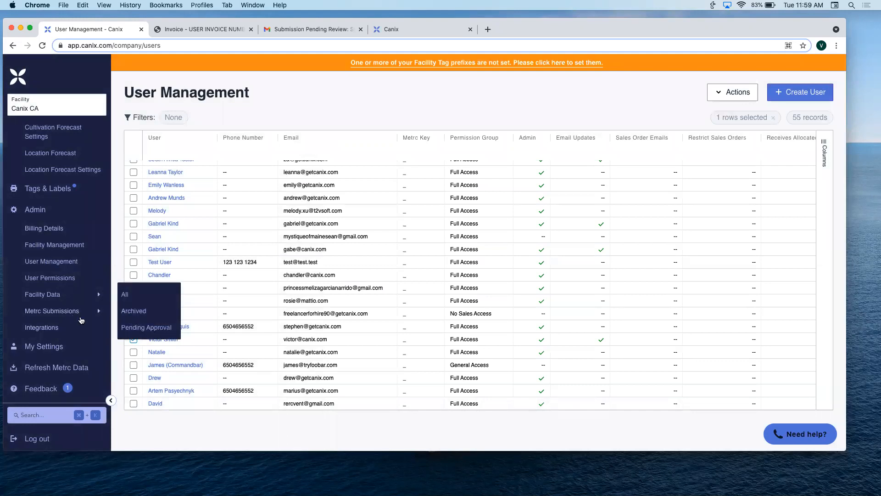
{"action": "left_click", "coordinate": [147, 328]}
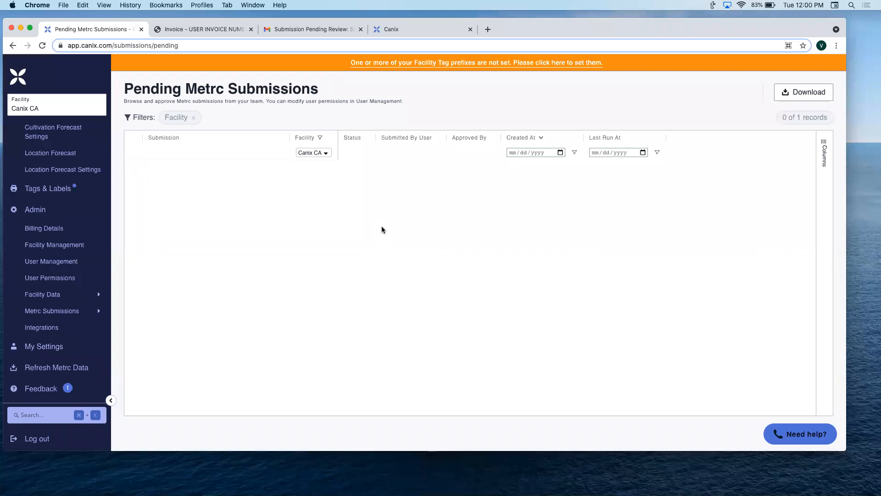
- Open the pending approvals from the Submission Pending Review email in Gmail, and switch the facility to Canix OK
{"action": "left_click", "coordinate": [303, 31]}
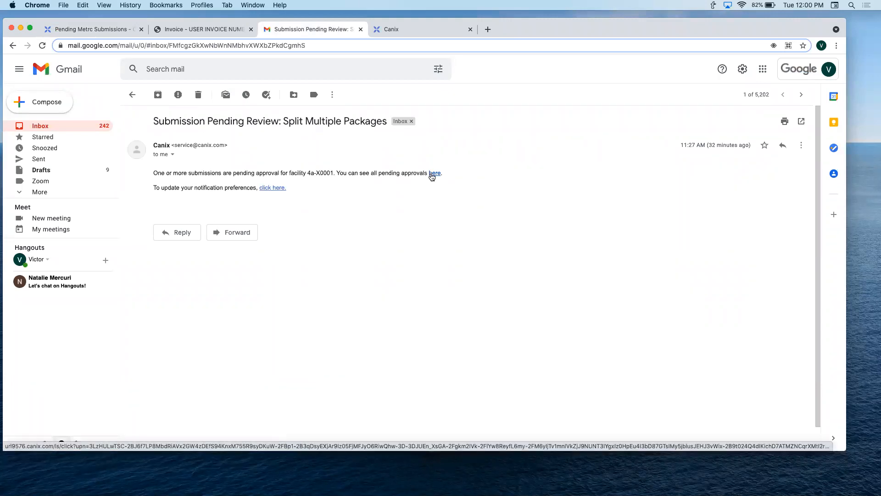
{"action": "left_click", "coordinate": [435, 173]}
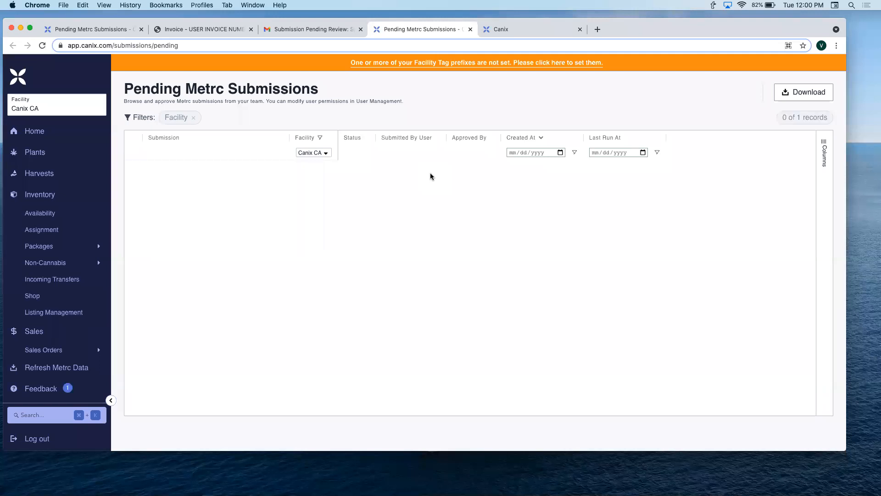
{"action": "left_click", "coordinate": [75, 106]}
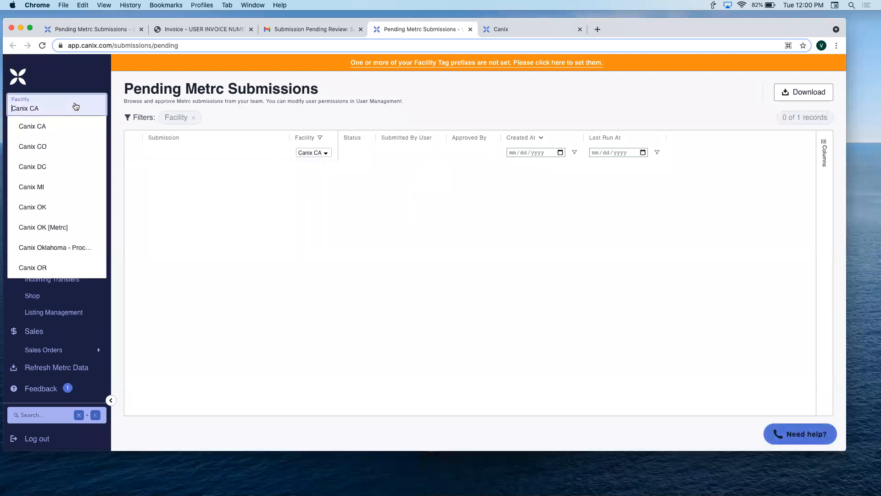
{"action": "left_click", "coordinate": [33, 207]}
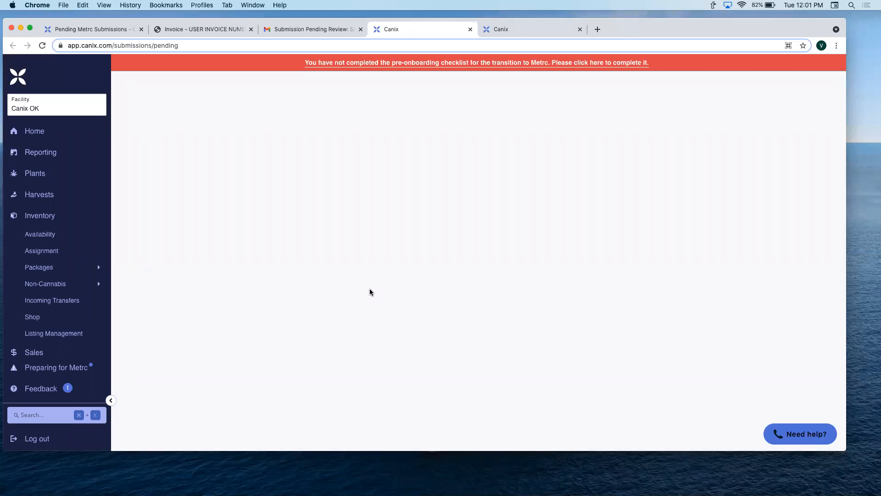
- Switch the facility from Canix CA to Canix OK on the Pending Metrc Submissions page
{"action": "left_click", "coordinate": [128, 31]}
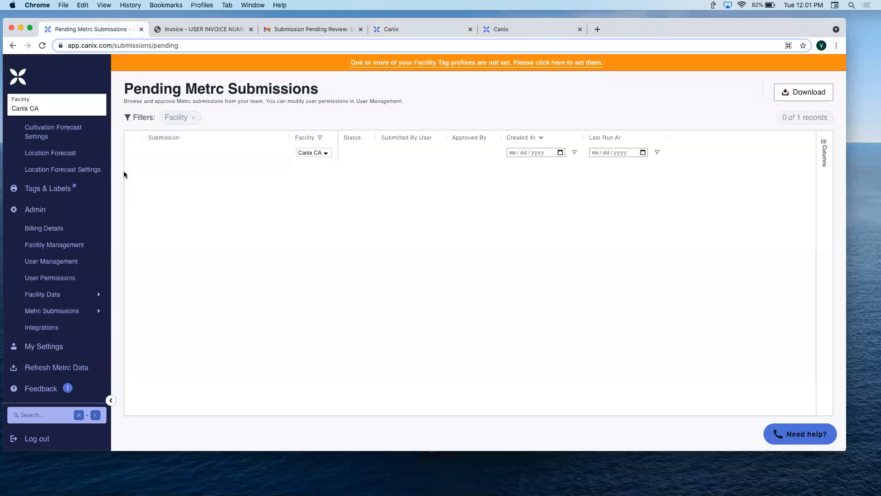
{"action": "left_click", "coordinate": [52, 108]}
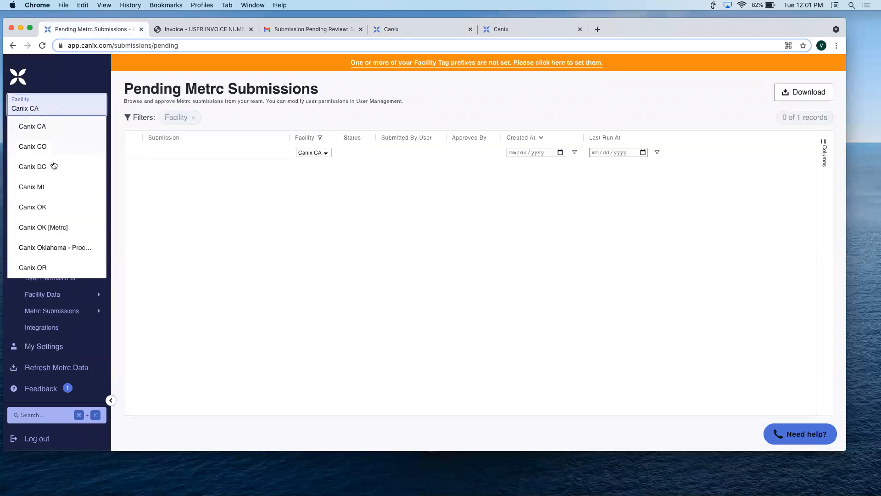
{"action": "left_click", "coordinate": [60, 205]}
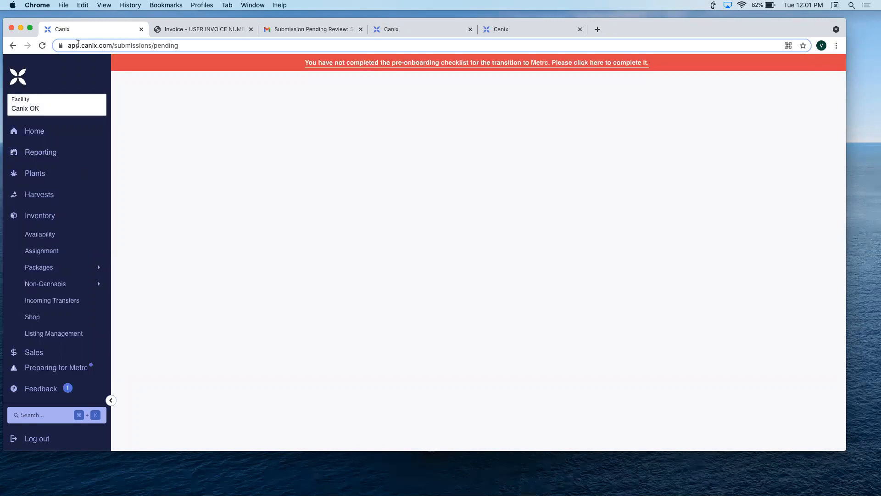
- Try to recover the blank submissions page by reloading it and opening app.canix.com
{"action": "left_click", "coordinate": [43, 45]}
{"action": "left_click", "coordinate": [158, 44]}
{"action": "type", "text": "app.ca"}
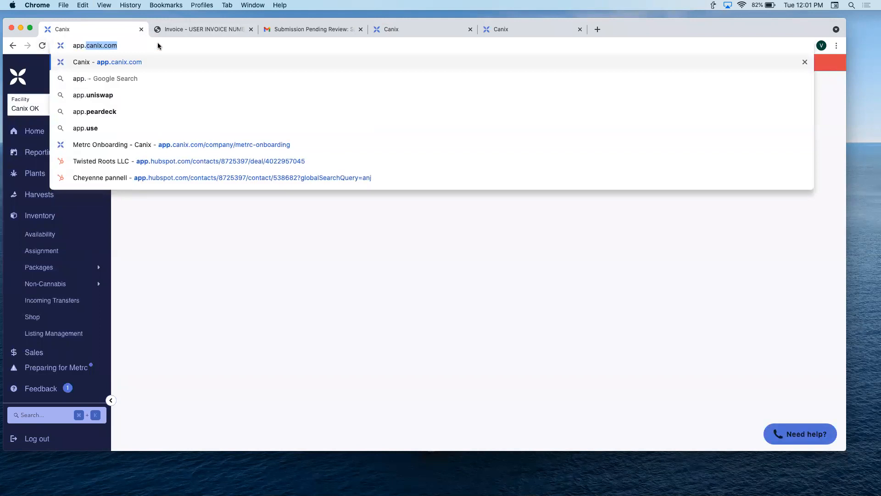
{"action": "type", "text": "nix.com"}
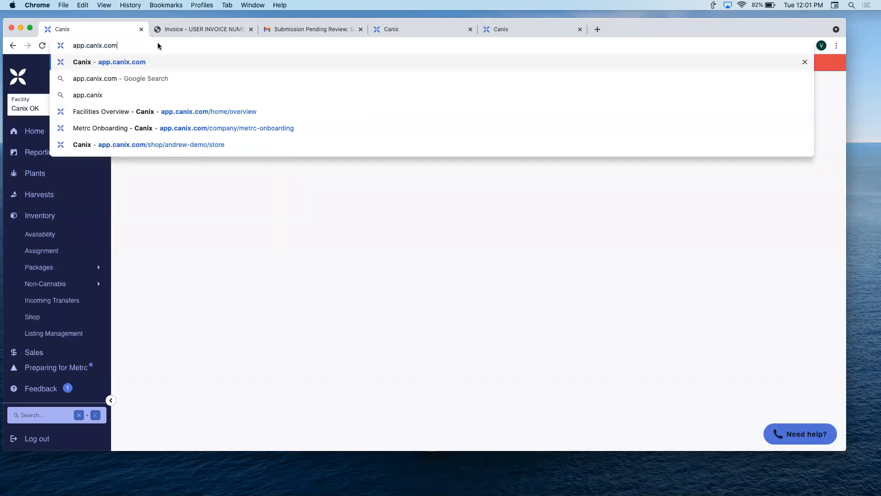
{"action": "key", "text": "Return"}
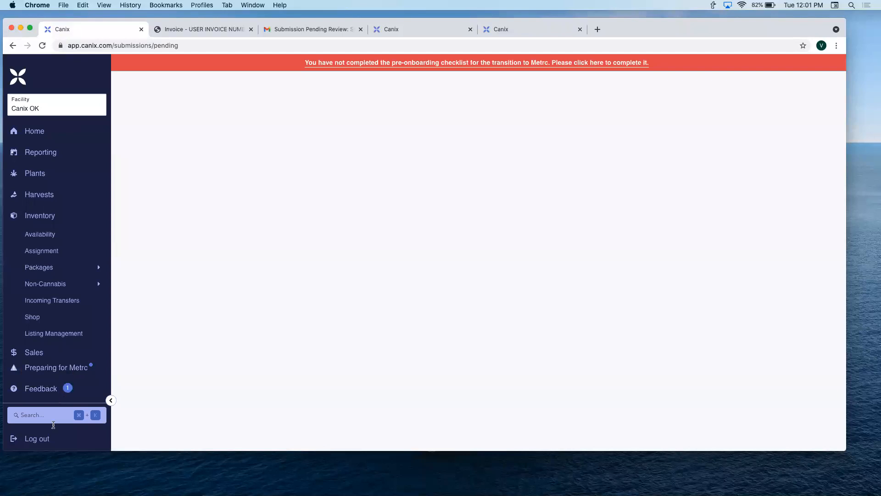
- Log out and back in with the saved credentials, and switch the facility to Canix OK
{"action": "left_click", "coordinate": [51, 439]}
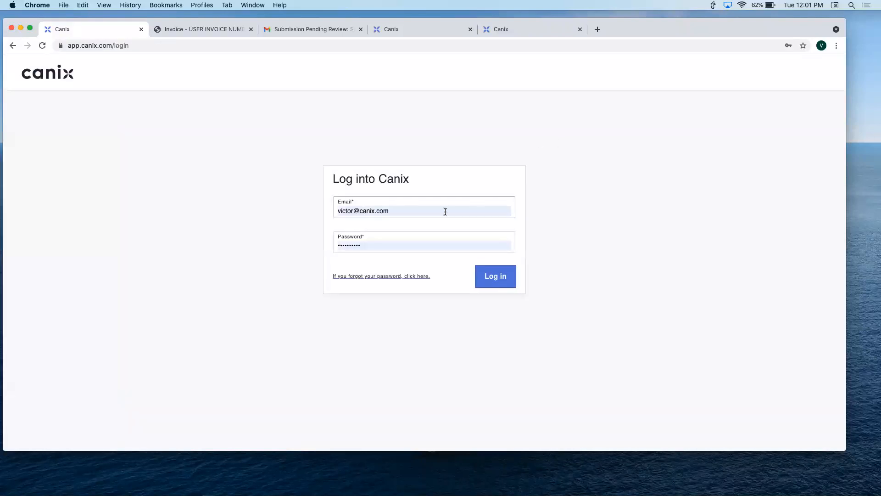
{"action": "left_click", "coordinate": [492, 275]}
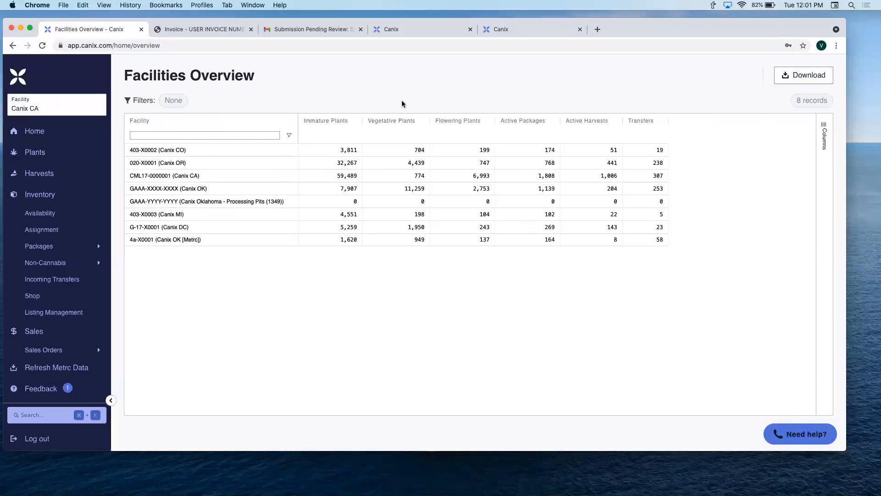
{"action": "left_click", "coordinate": [73, 108]}
{"action": "left_click", "coordinate": [67, 206]}
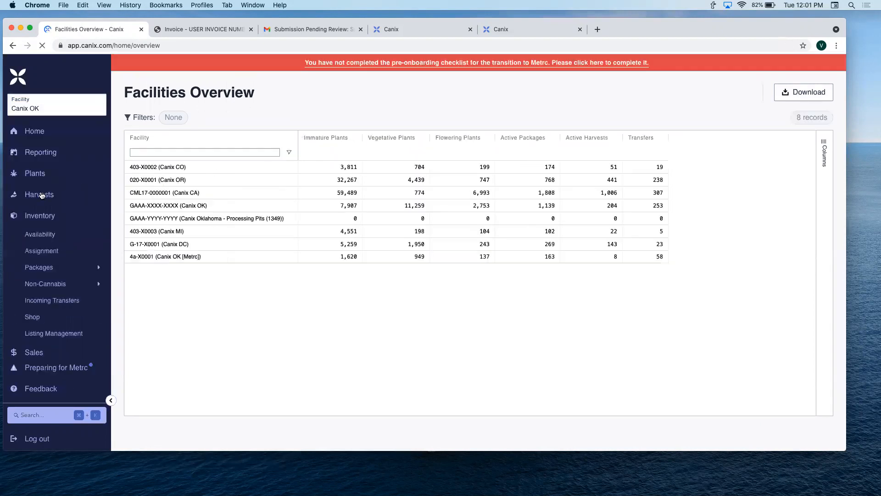
- Open Inventory Availability, review the quantities for items filtered by "sky", and clear the item filter
{"action": "left_click", "coordinate": [68, 244]}
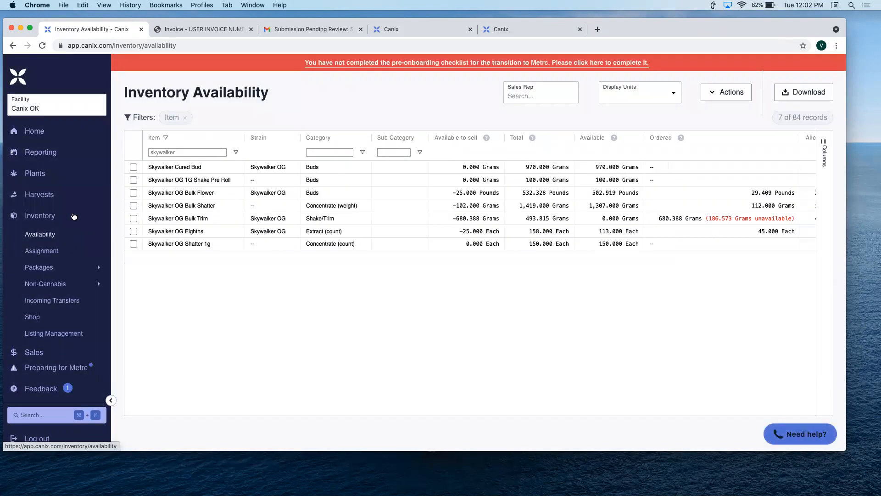
{"action": "double_click", "coordinate": [182, 151]}
{"action": "key", "text": "BackSpace"}
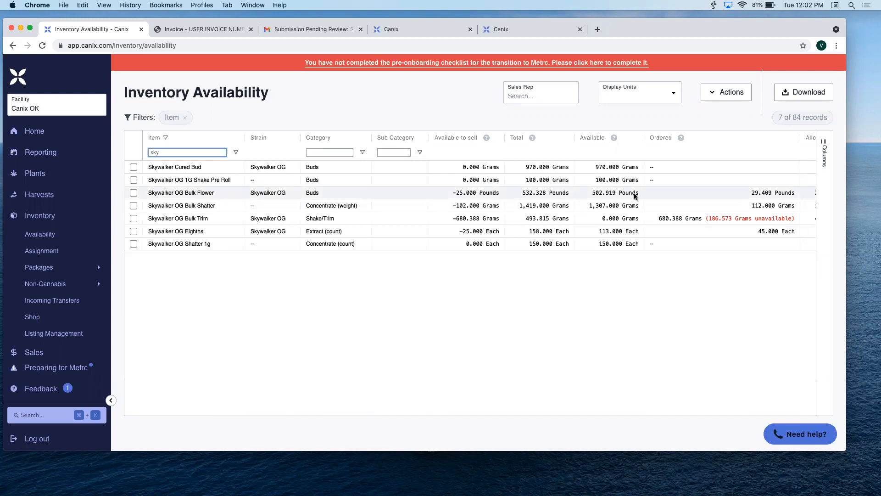
{"action": "scroll", "coordinate": [728, 196], "scroll_direction": "right", "scroll_amount": 2}
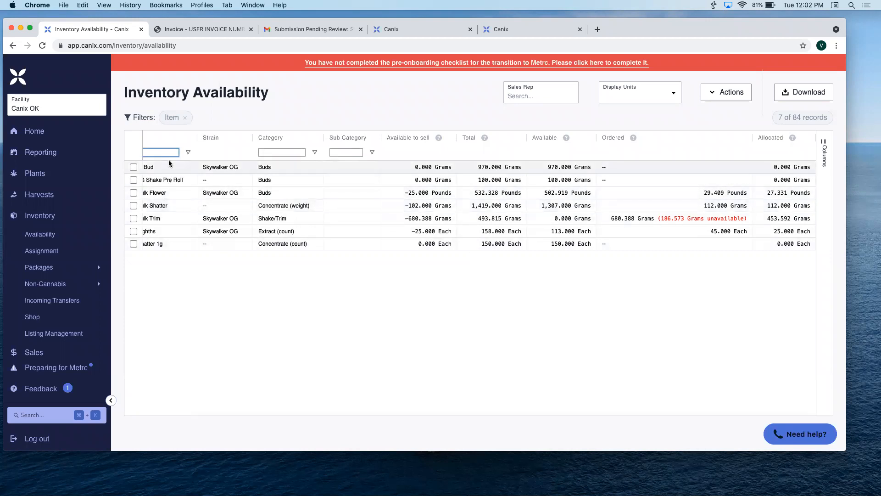
{"action": "scroll", "coordinate": [169, 160], "scroll_direction": "left", "scroll_amount": 2}
{"action": "double_click", "coordinate": [185, 150]}
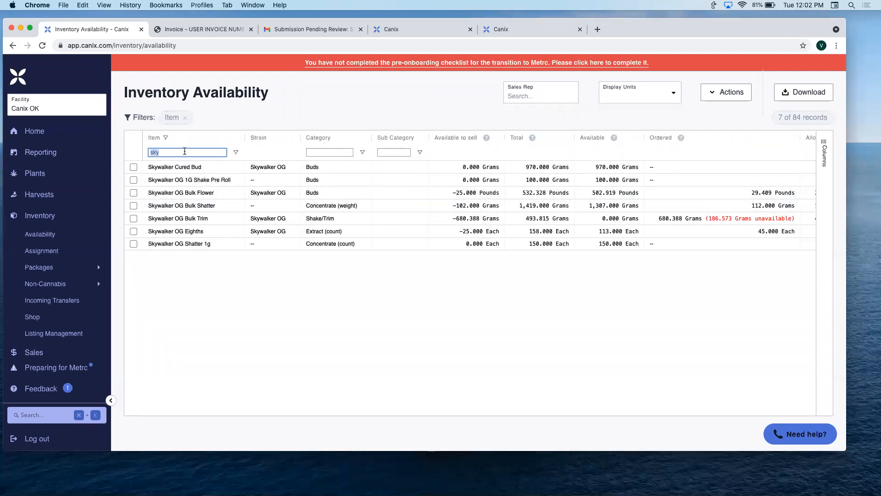
{"action": "key", "text": "BackSpace"}
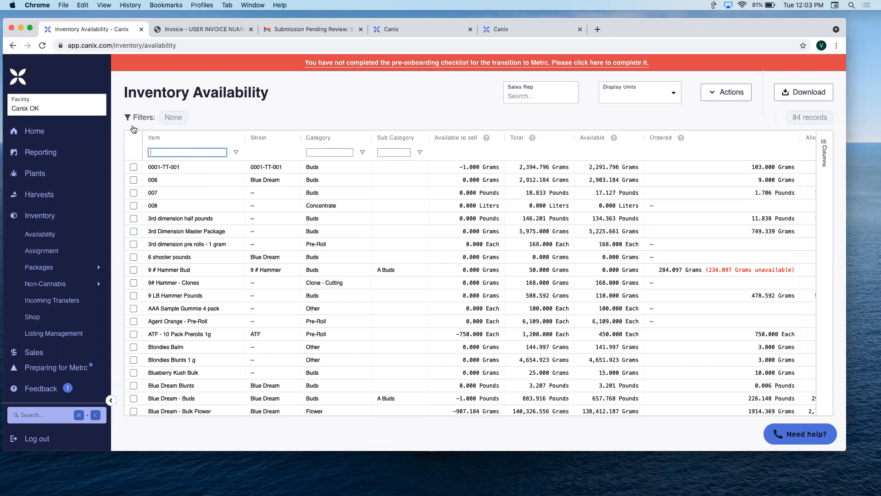
- Start a sales order from the 3rd dimension half pounds and 3rd Dimension Master Package items, and view the available customers
{"action": "left_click", "coordinate": [133, 218]}
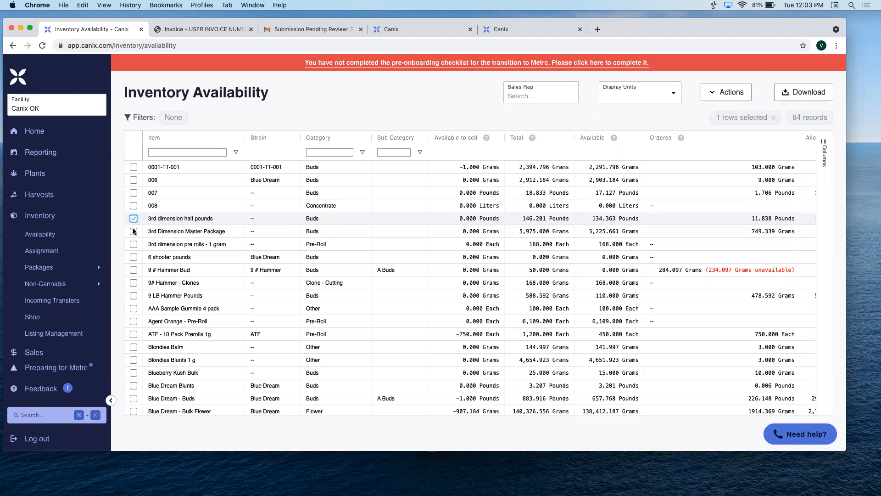
{"action": "left_click", "coordinate": [133, 231]}
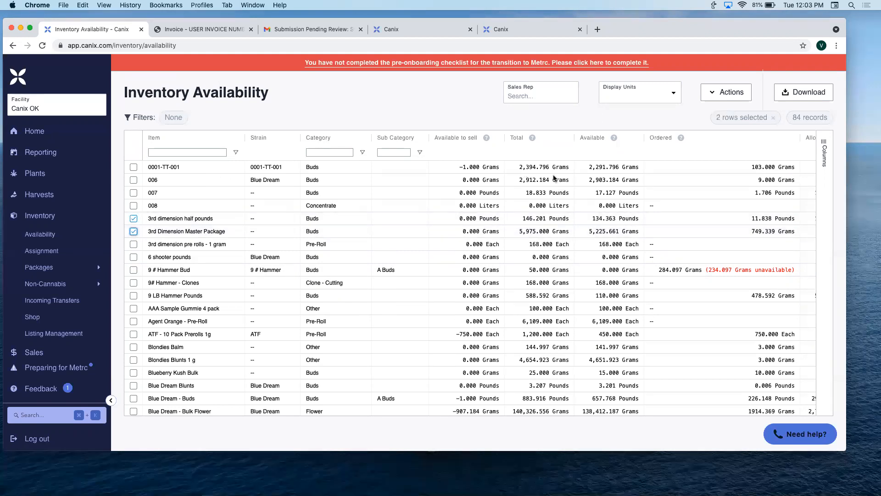
{"action": "left_click", "coordinate": [743, 96]}
{"action": "left_click", "coordinate": [739, 117]}
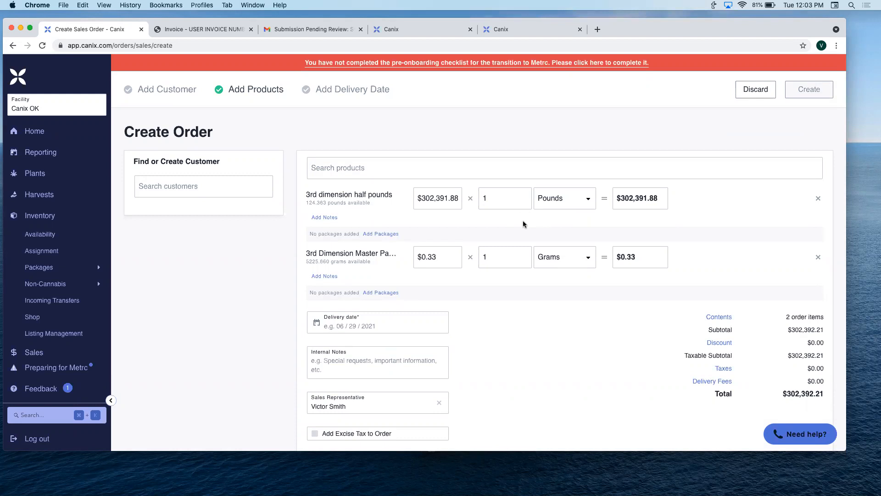
{"action": "left_click", "coordinate": [253, 187]}
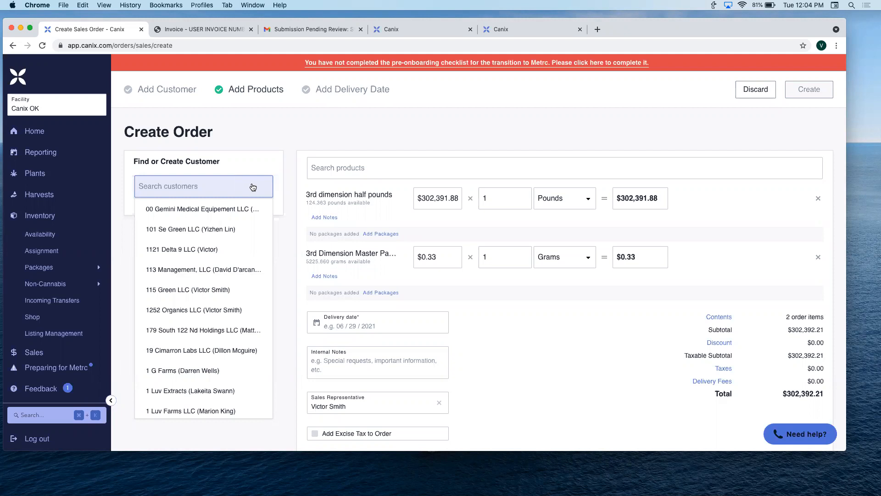
{"action": "left_click", "coordinate": [298, 130]}
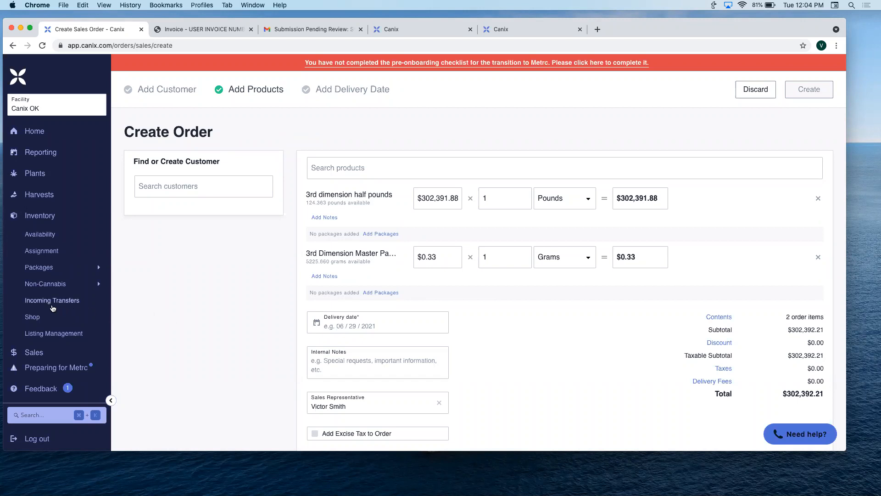
{"action": "scroll", "coordinate": [53, 307], "scroll_direction": "down", "scroll_amount": 10}
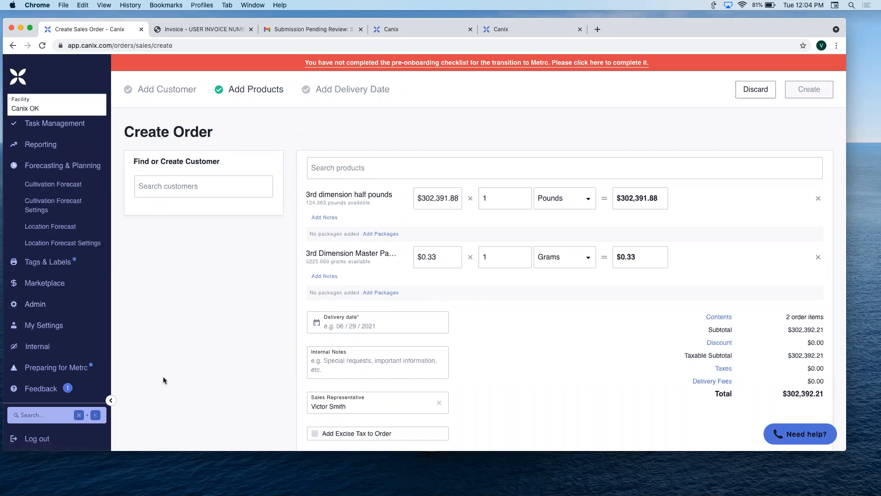
{"action": "left_click", "coordinate": [53, 419]}
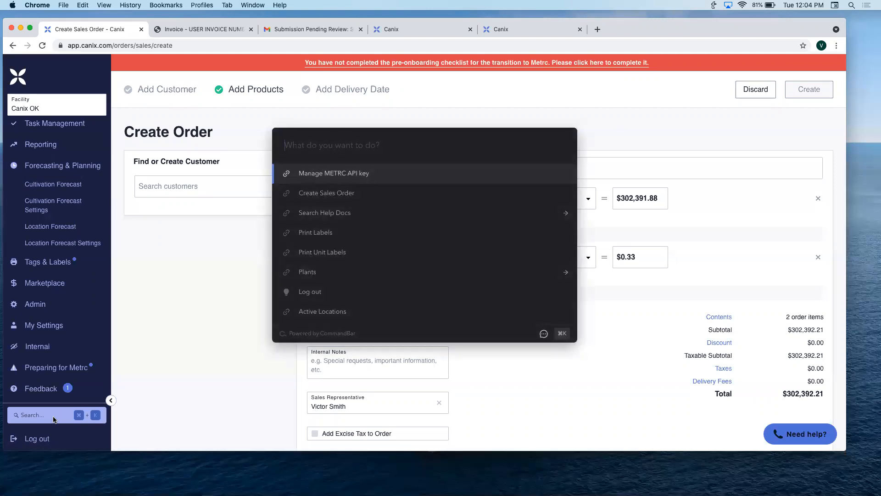
{"action": "left_click", "coordinate": [159, 354]}
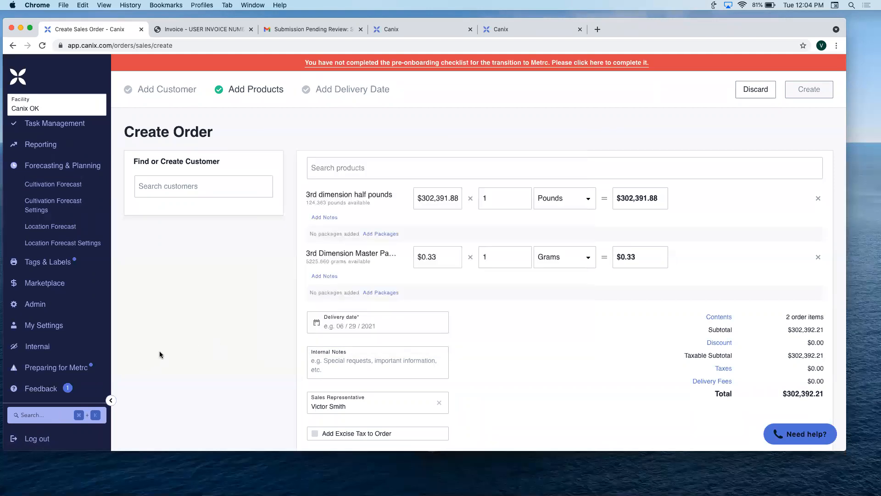
- Collapse the Inventory, Sales and Forecasting & Planning sections of the navigation
{"action": "left_click", "coordinate": [41, 217]}
{"action": "left_click", "coordinate": [41, 219]}
{"action": "left_click", "coordinate": [60, 238]}
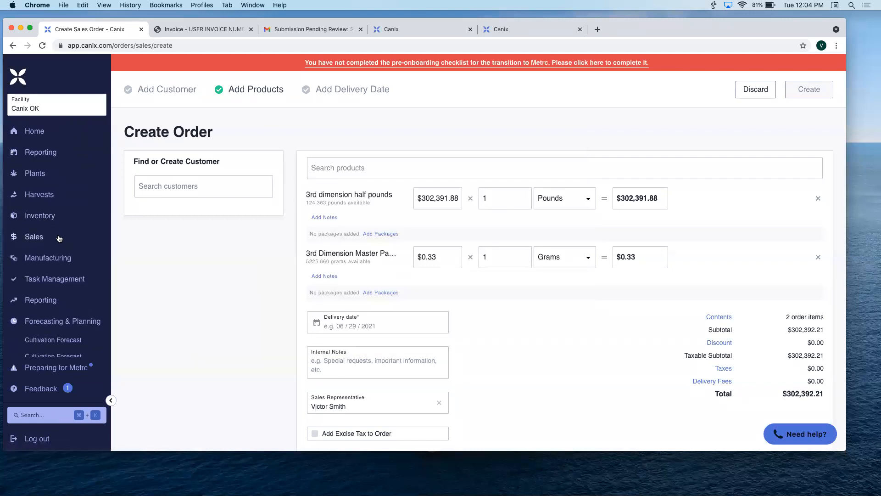
{"action": "left_click", "coordinate": [69, 321]}
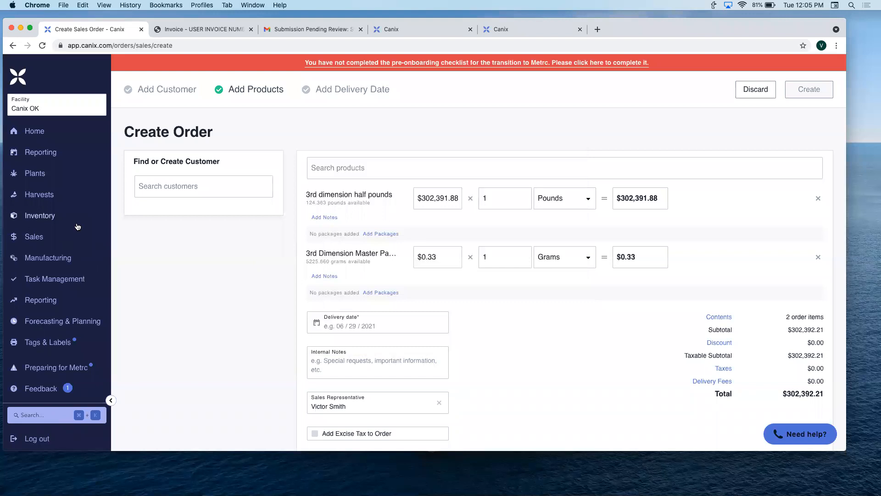
- Find Packages by searching the commands for "pack", and open the active packages, leaving the new sales order unsaved
{"action": "scroll", "coordinate": [77, 227], "scroll_direction": "down", "scroll_amount": 3}
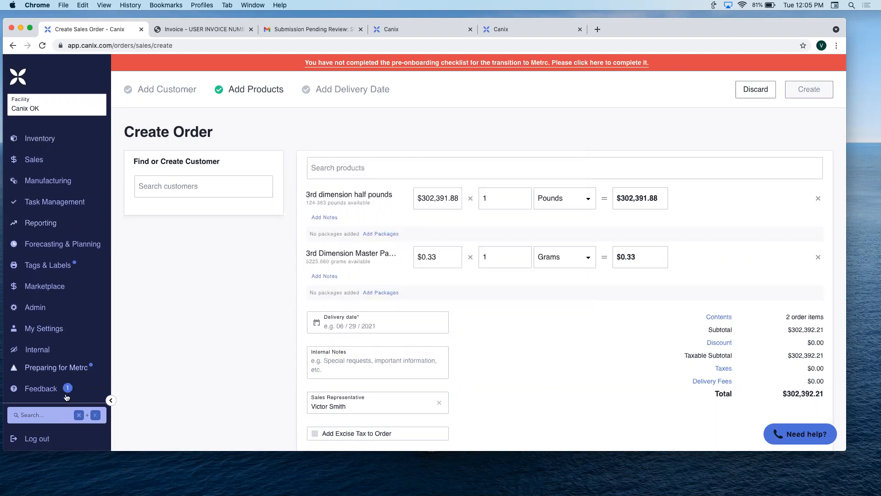
{"action": "left_click", "coordinate": [52, 417]}
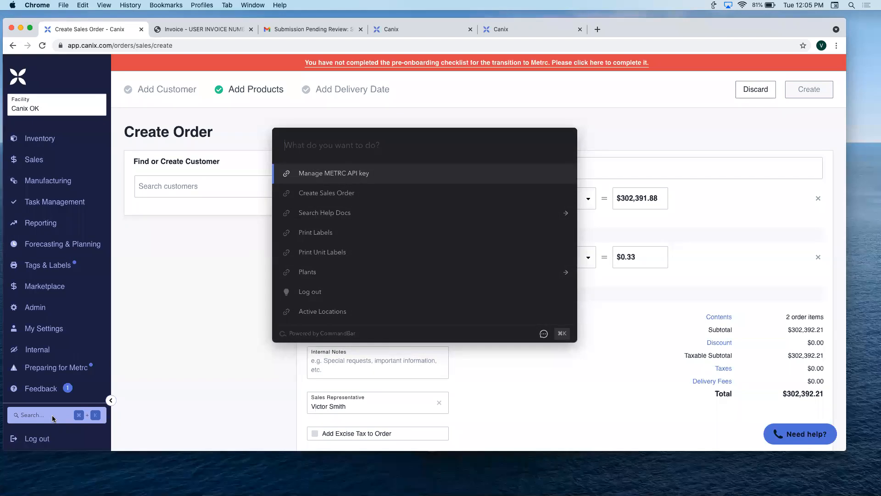
{"action": "type", "text": "flowe"}
{"action": "key", "text": "BackSpace"}
{"action": "key", "text": "BackSpace"}
{"action": "key", "text": "BackSpace"}
{"action": "key", "text": "BackSpace"}
{"action": "key", "text": "BackSpace"}
{"action": "type", "text": "a"}
{"action": "key", "text": "BackSpace"}
{"action": "type", "text": "pack"}
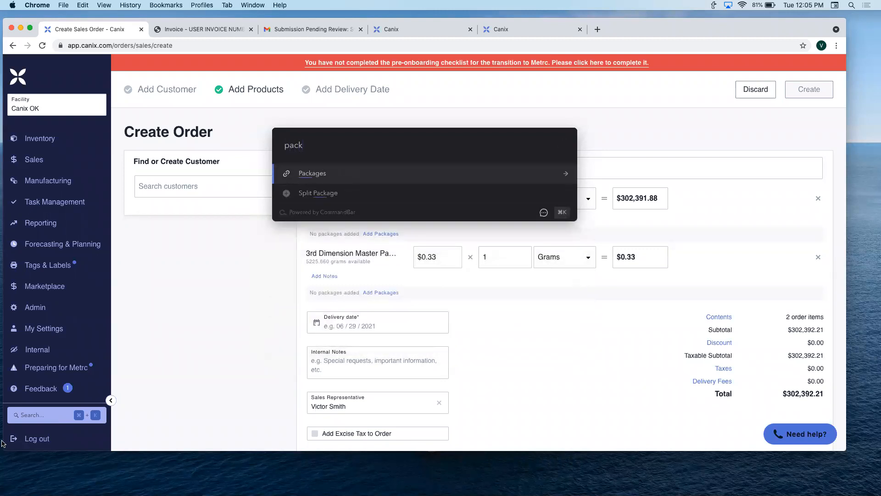
{"action": "left_click", "coordinate": [366, 178]}
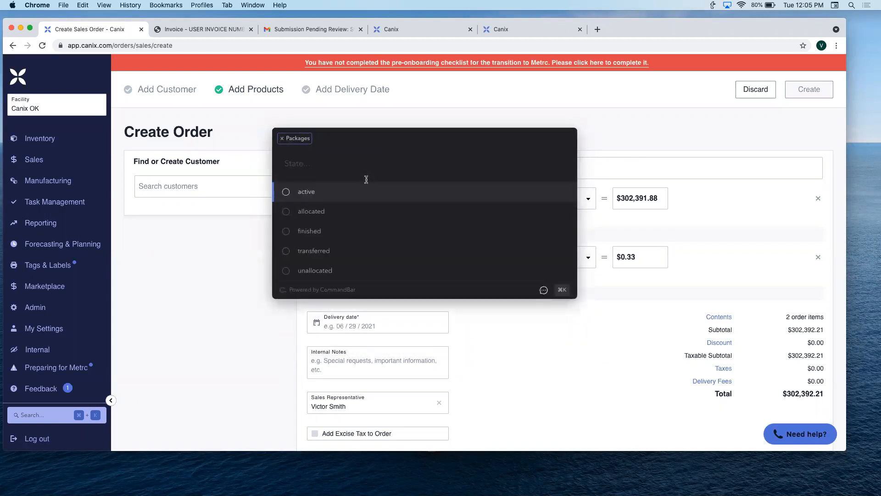
{"action": "left_click", "coordinate": [320, 200]}
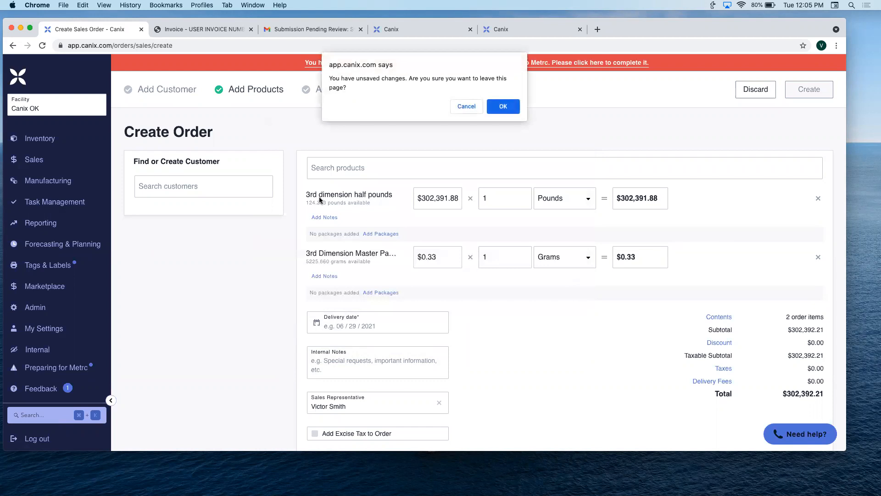
{"action": "left_click", "coordinate": [503, 106]}
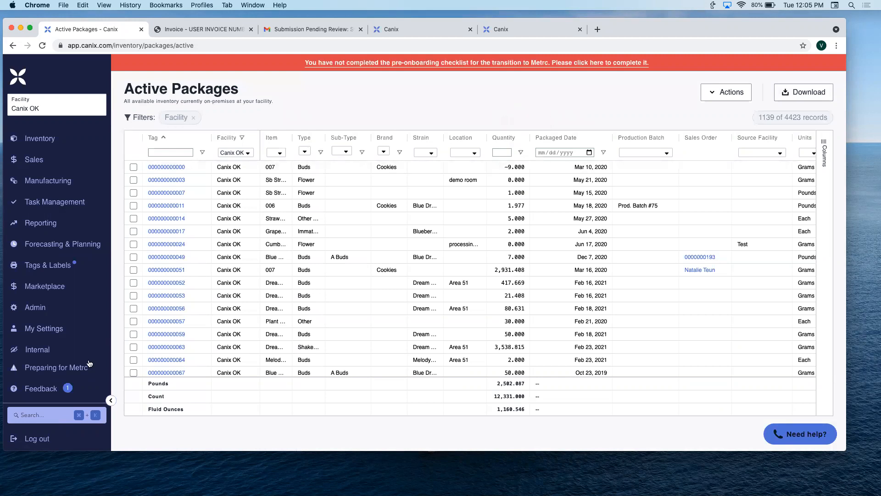
{"action": "left_click", "coordinate": [54, 414]}
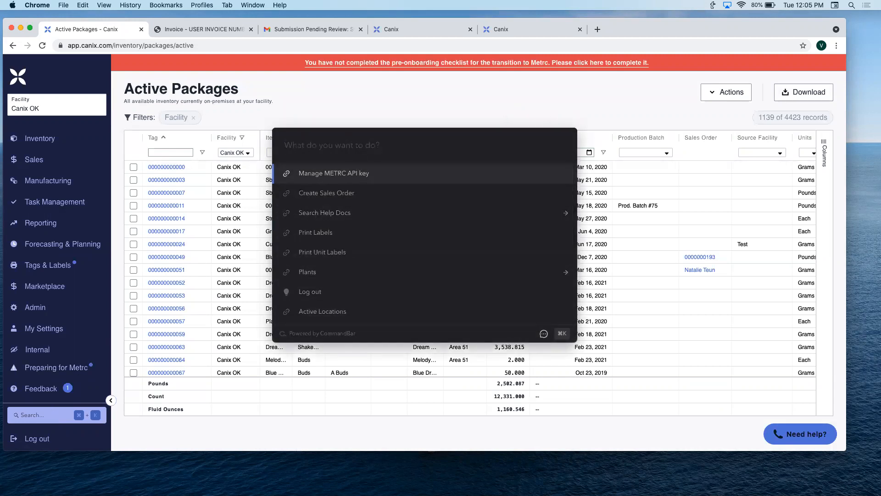
{"action": "type", "text": "0420"}
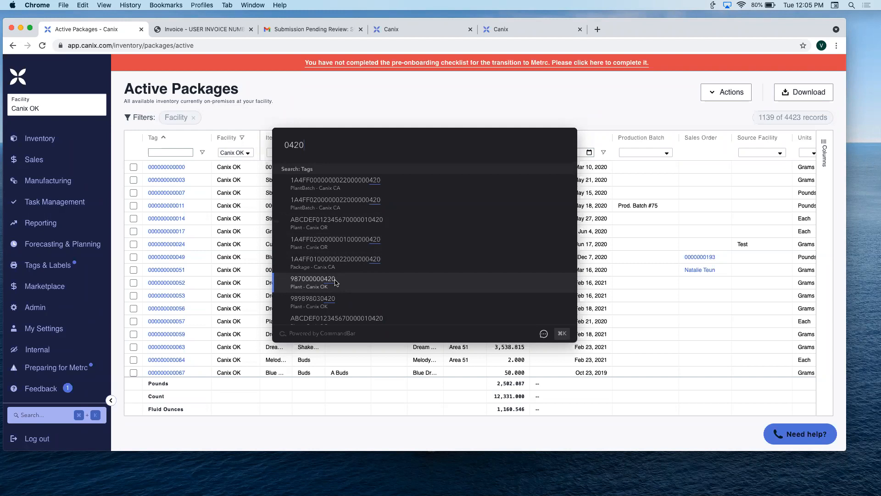
{"action": "scroll", "coordinate": [335, 282], "scroll_direction": "down", "scroll_amount": 3}
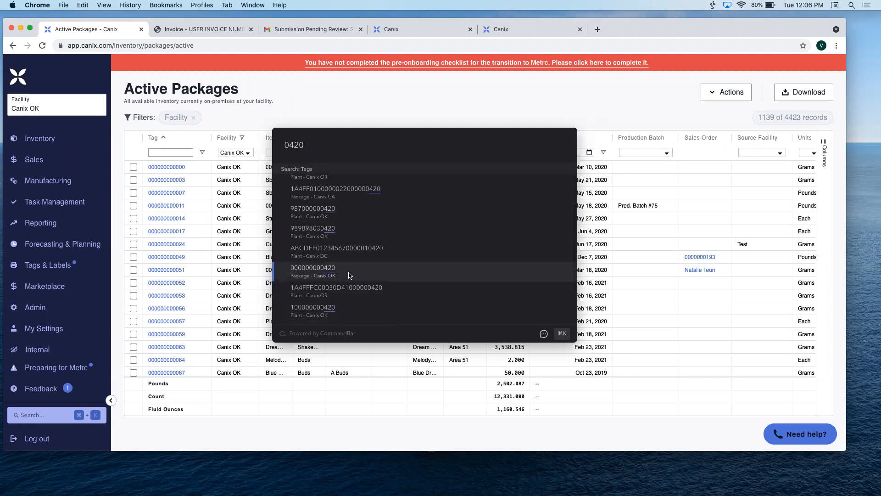
{"action": "left_click", "coordinate": [350, 274]}
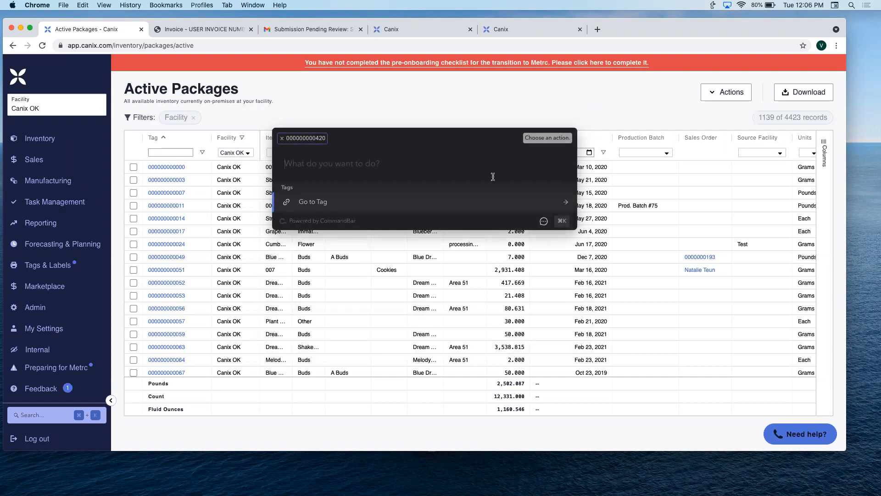
{"action": "left_click", "coordinate": [338, 202]}
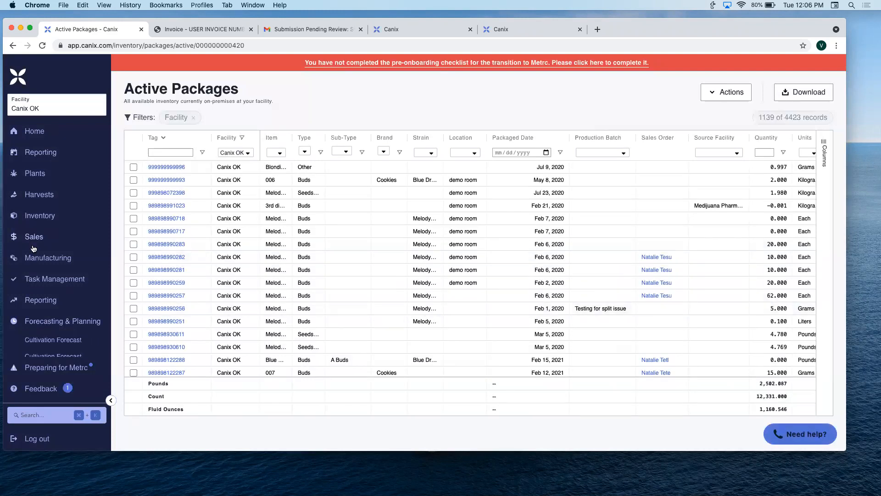
- Expand the Inventory section of the navigation to show its pages
{"action": "left_click", "coordinate": [63, 220]}
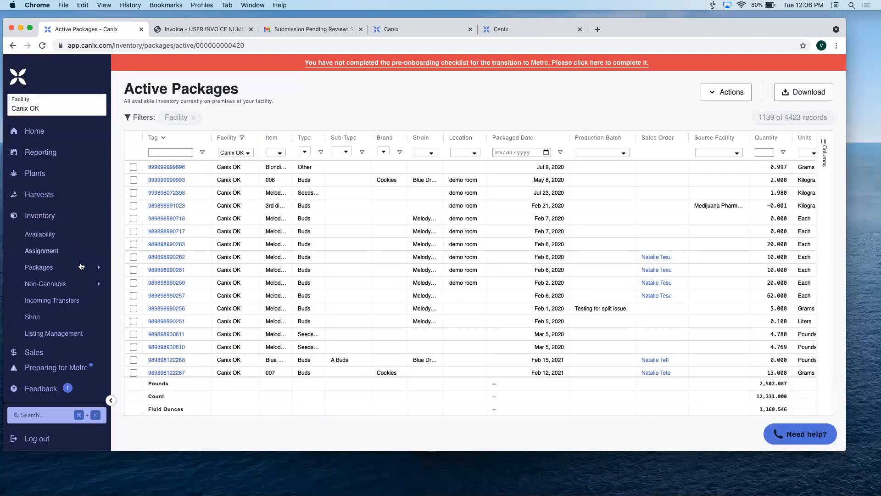
{"action": "mouse_move", "coordinate": [82, 267]}
- Switch to Preview, return Environmental Sensor Integration.pdf to its first page, and put the document away
{"action": "mouse_move", "coordinate": [550, 478]}
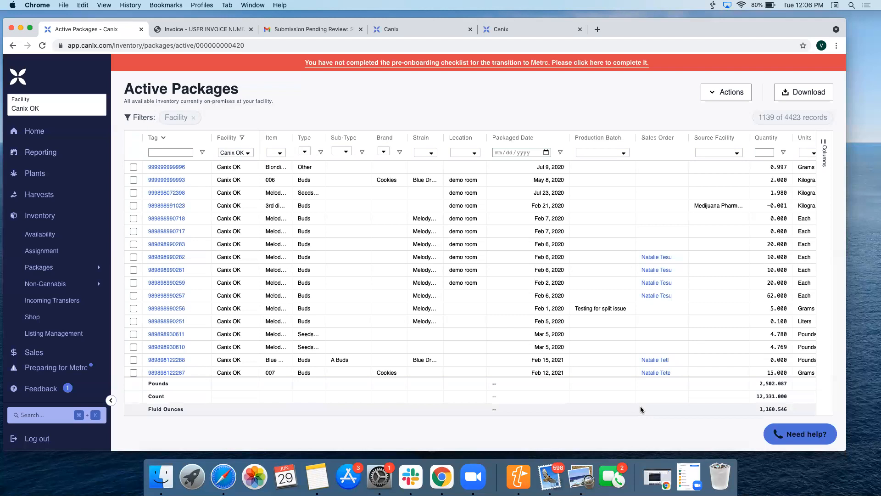
{"action": "left_click", "coordinate": [583, 475]}
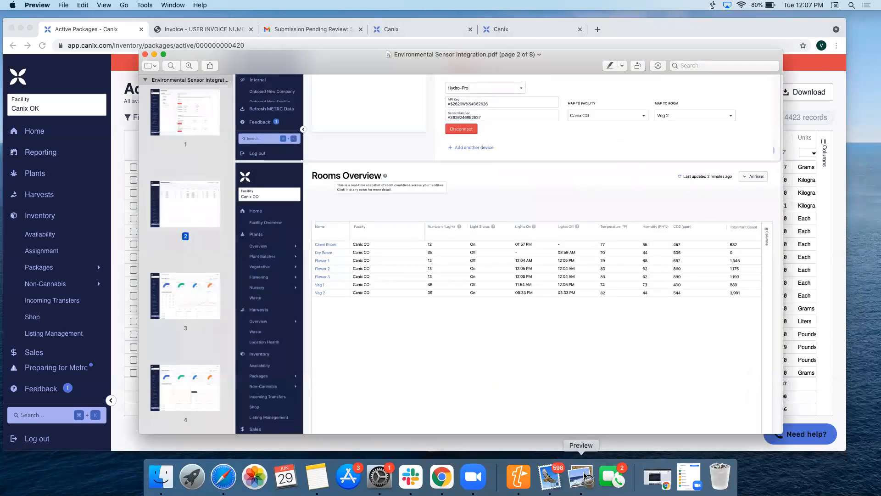
{"action": "scroll", "coordinate": [439, 172], "scroll_direction": "up", "scroll_amount": 6}
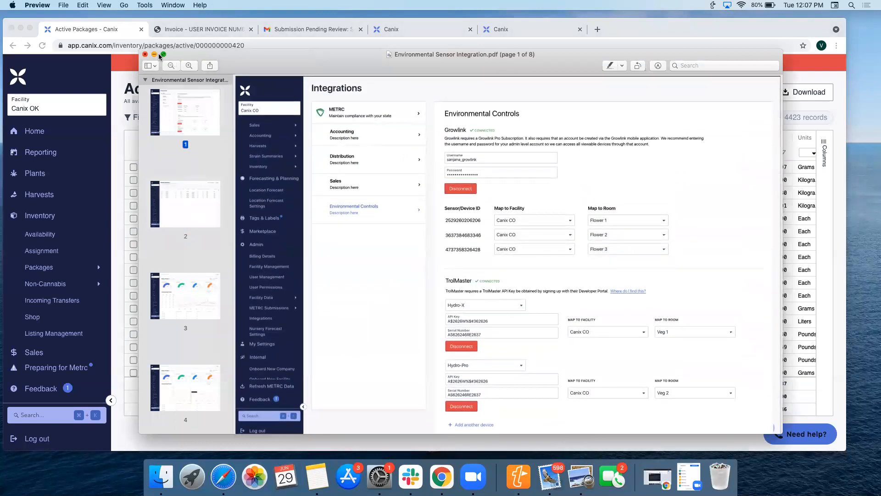
{"action": "left_click", "coordinate": [146, 55]}
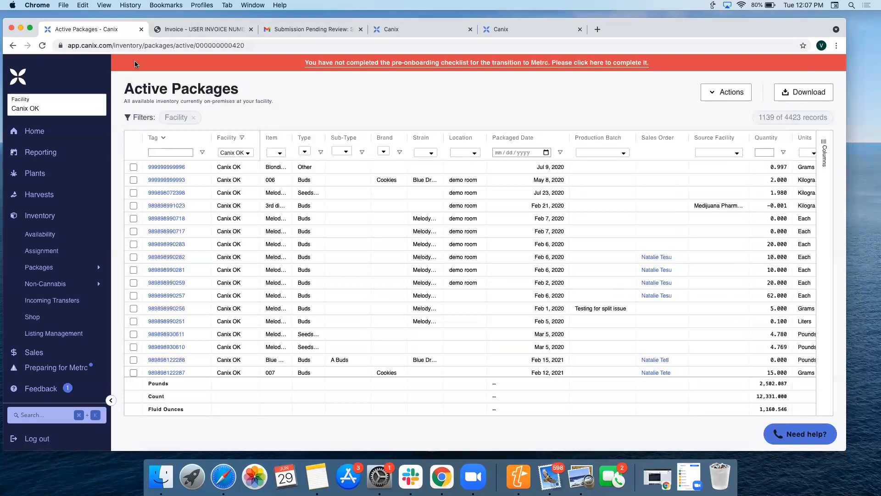
- Open the Environmental Controls integration under Admin and review the Growlink and TrolMaster connection and device mapping fields
{"action": "scroll", "coordinate": [20, 233], "scroll_direction": "down", "scroll_amount": 5}
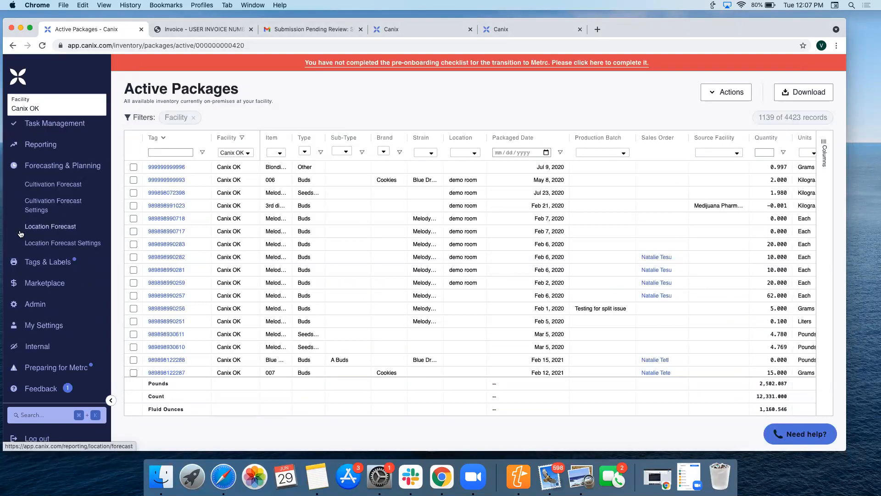
{"action": "left_click", "coordinate": [62, 304]}
{"action": "scroll", "coordinate": [63, 305], "scroll_direction": "down", "scroll_amount": 6}
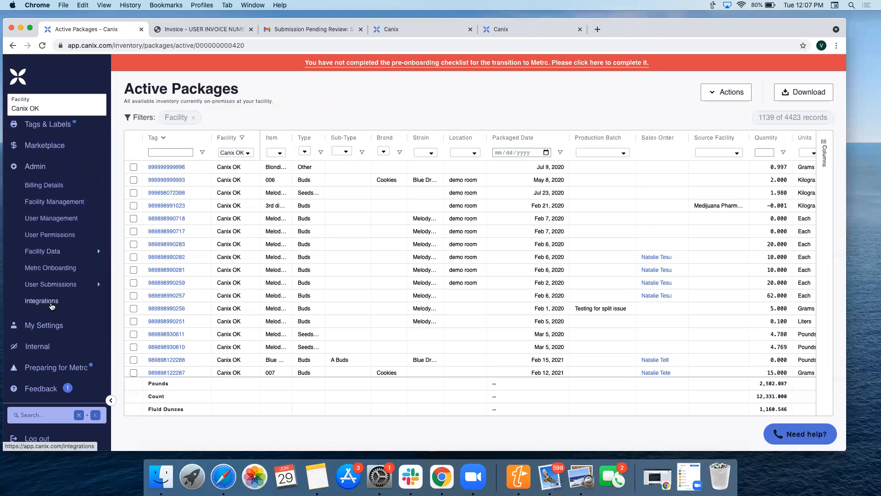
{"action": "left_click", "coordinate": [42, 302]}
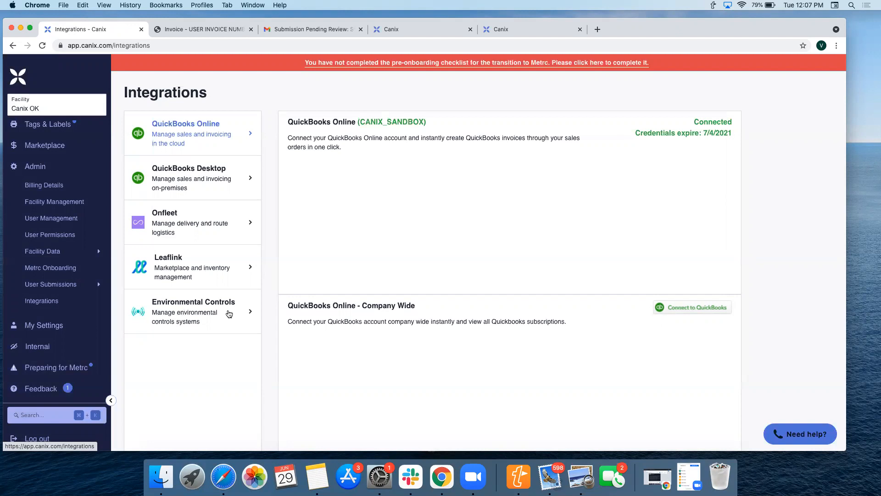
{"action": "left_click", "coordinate": [229, 314]}
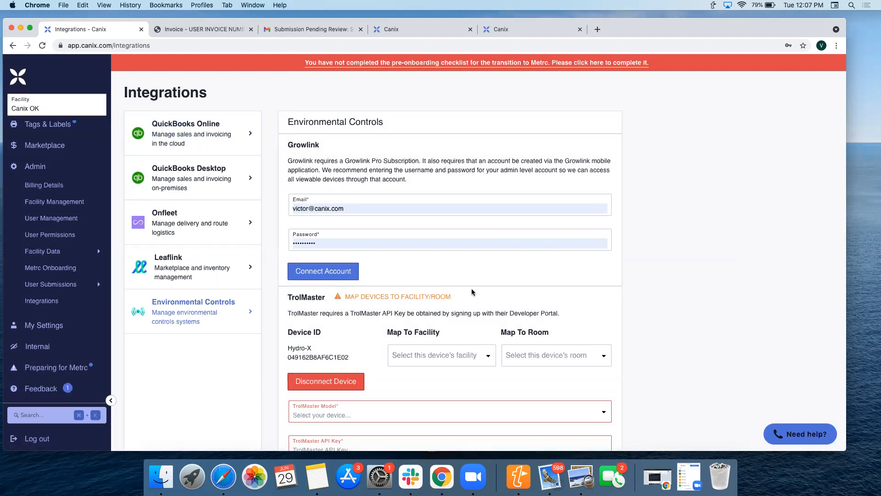
{"action": "scroll", "coordinate": [473, 292], "scroll_direction": "down", "scroll_amount": 3}
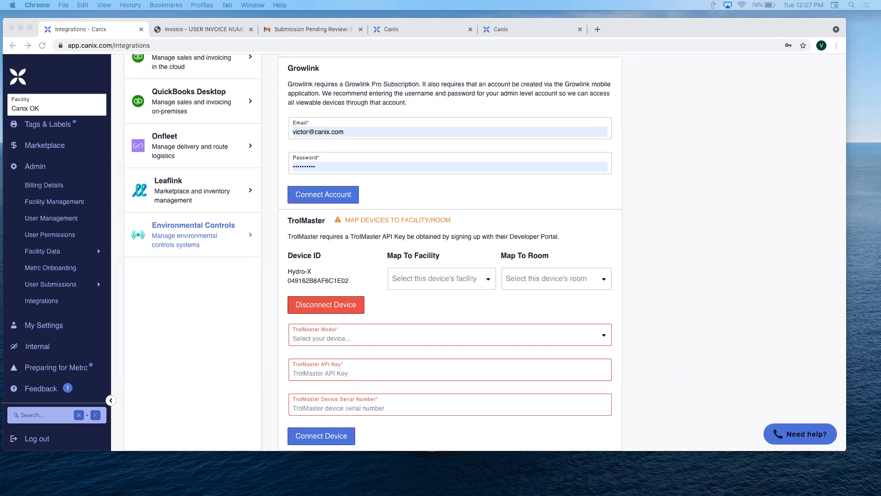
{"action": "scroll", "coordinate": [480, 257], "scroll_direction": "up", "scroll_amount": 2}
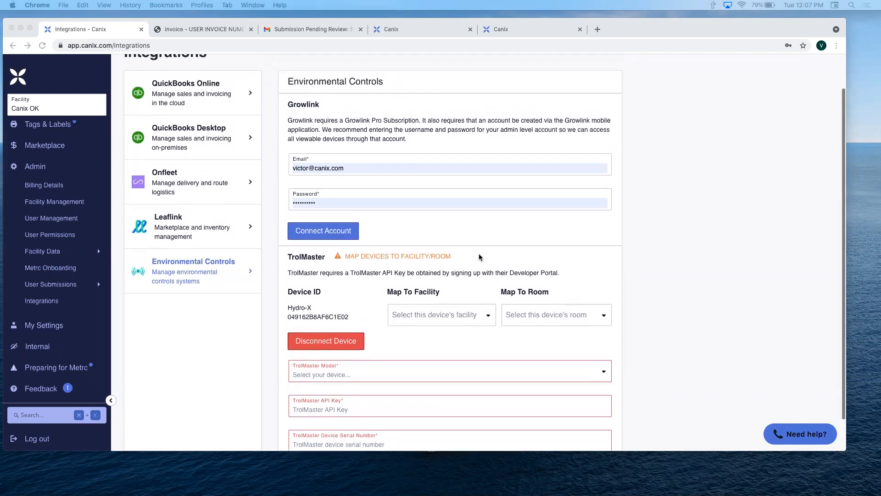
{"action": "scroll", "coordinate": [480, 257], "scroll_direction": "down", "scroll_amount": 2}
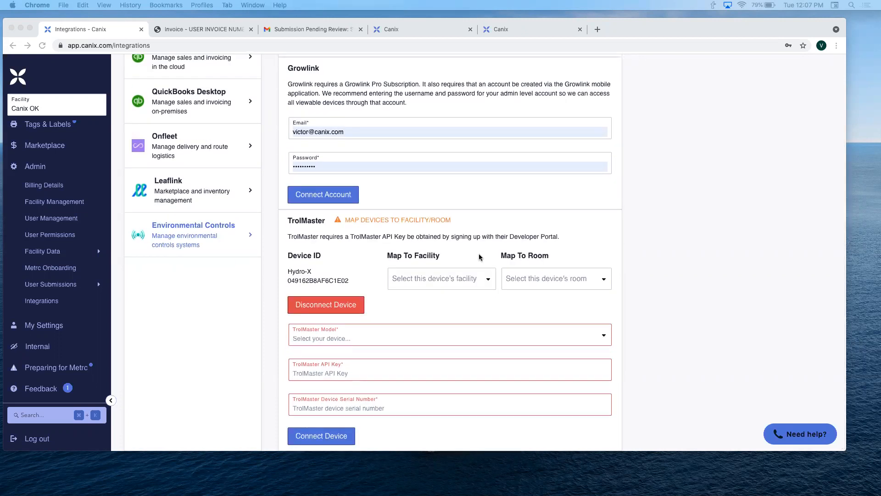
{"action": "scroll", "coordinate": [481, 264], "scroll_direction": "up", "scroll_amount": 6}
{"action": "scroll", "coordinate": [481, 264], "scroll_direction": "down", "scroll_amount": 6}
- Switch to Preview, show Environmental Sensor Integration.pdf full screen, and page past Rooms Overview to the Flower 1 room page
{"action": "mouse_move", "coordinate": [674, 487]}
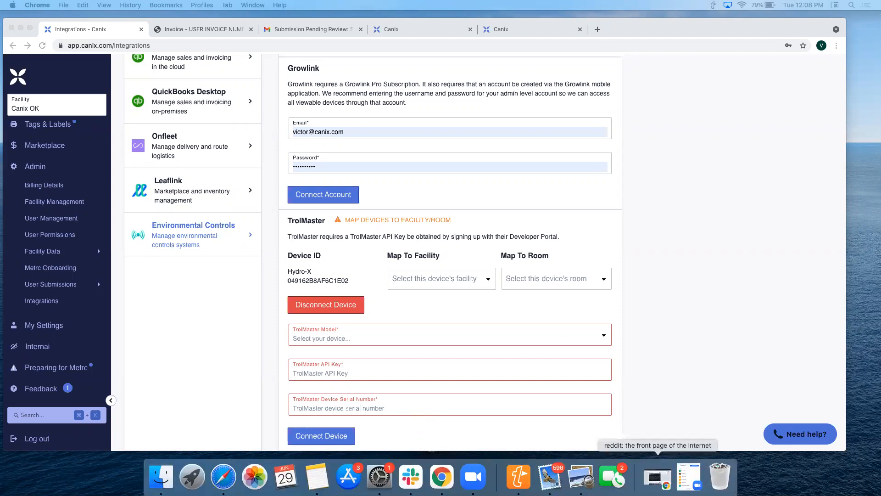
{"action": "left_click", "coordinate": [581, 476]}
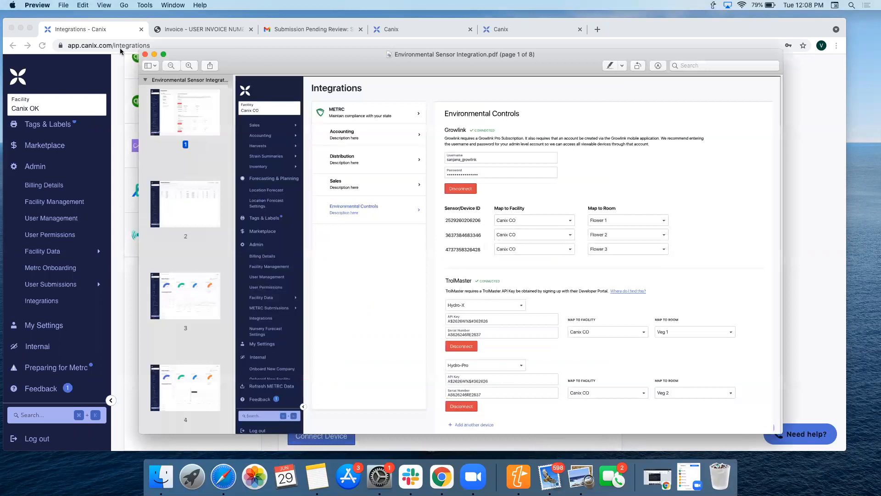
{"action": "left_click", "coordinate": [165, 55]}
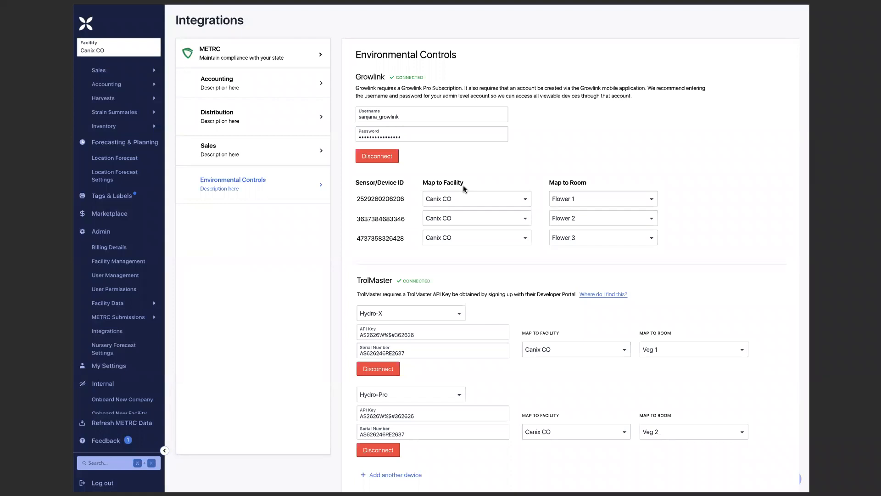
{"action": "key", "text": "Right"}
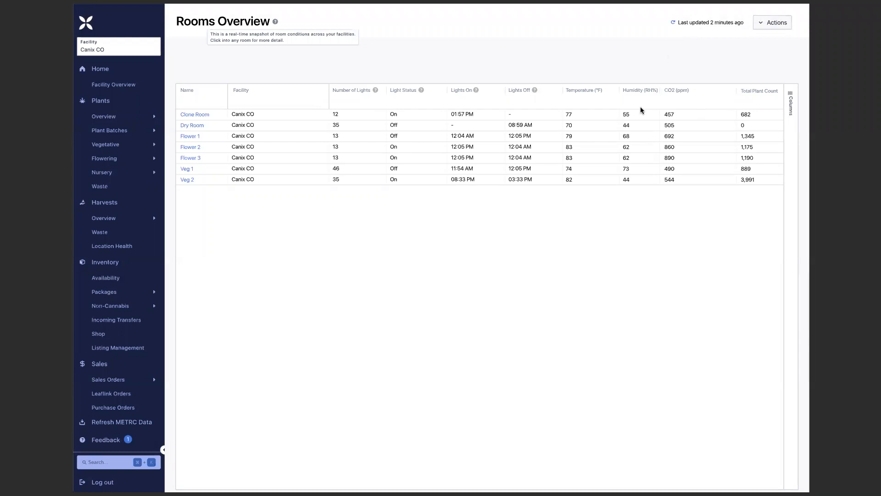
{"action": "key", "text": "Right"}
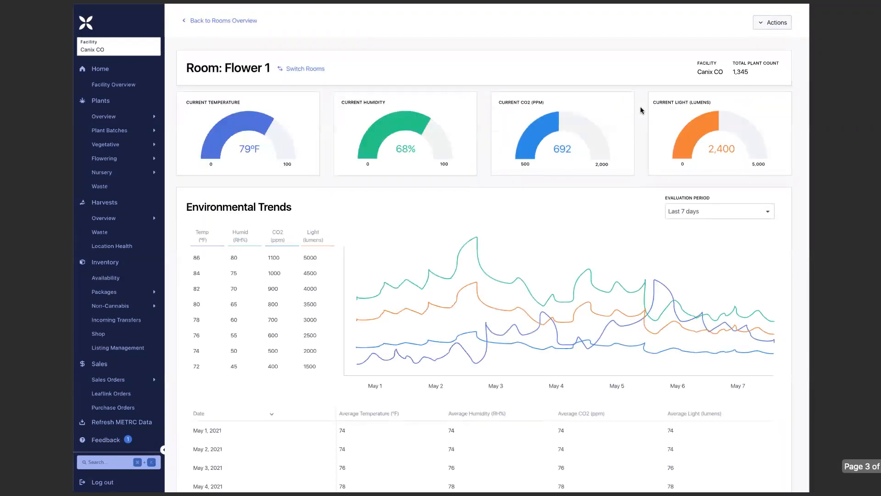
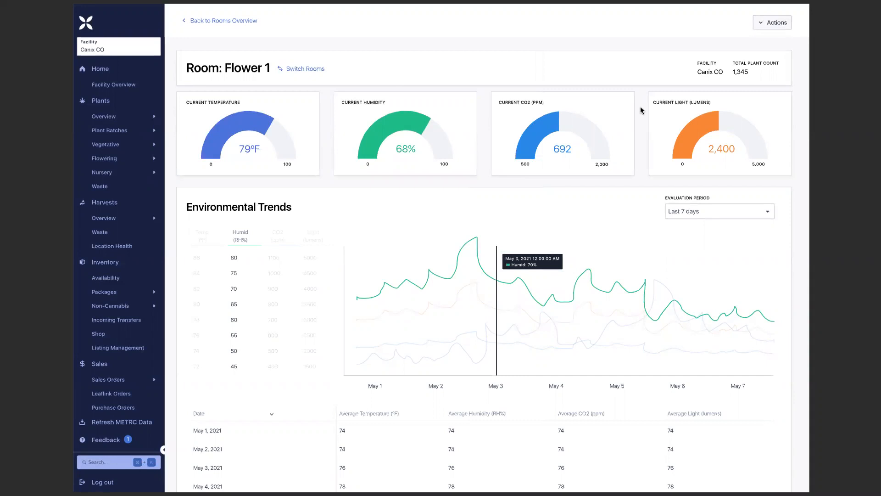
- Page through the Tracked Flowering Plants list and the individual plant's Environmental Trends page to the Harvest: Blue Dream 3.12.21 page
{"action": "key", "text": "Right"}
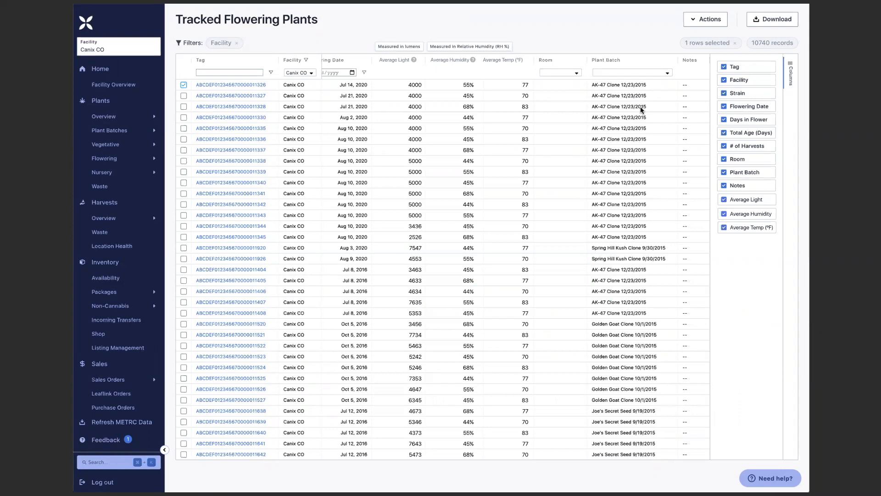
{"action": "key", "text": "Right"}
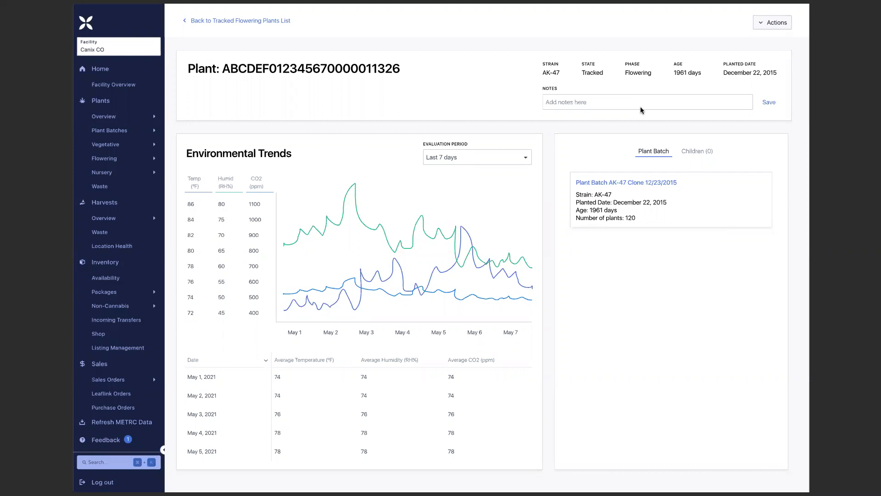
{"action": "key", "text": "Right"}
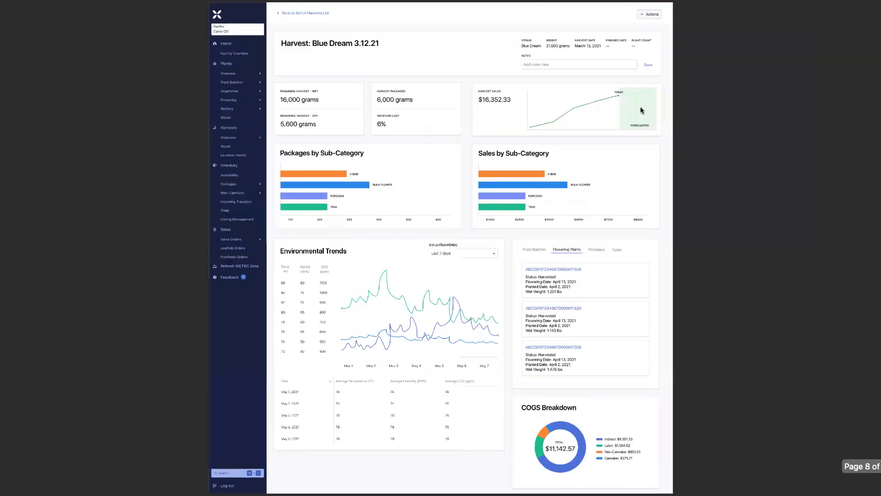
{"action": "key", "text": "Left"}
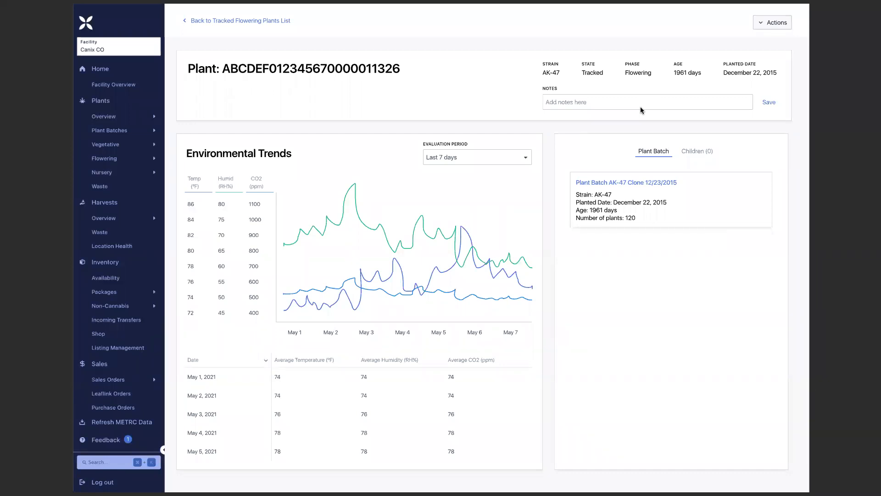
{"action": "key", "text": "Right"}
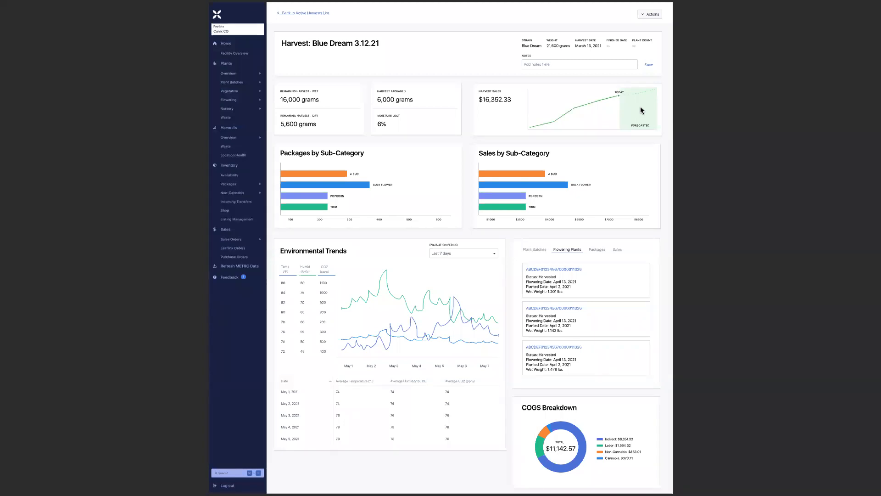
{"action": "double_click", "coordinate": [609, 126]}
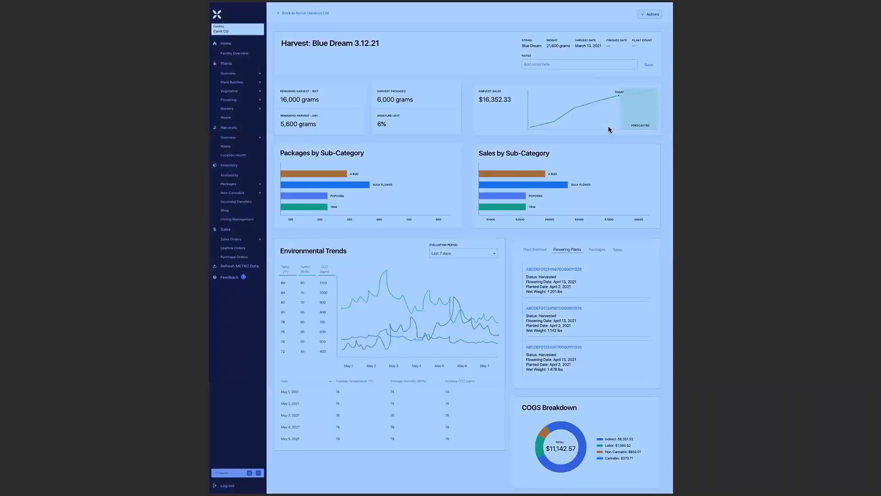
{"action": "left_click", "coordinate": [609, 129]}
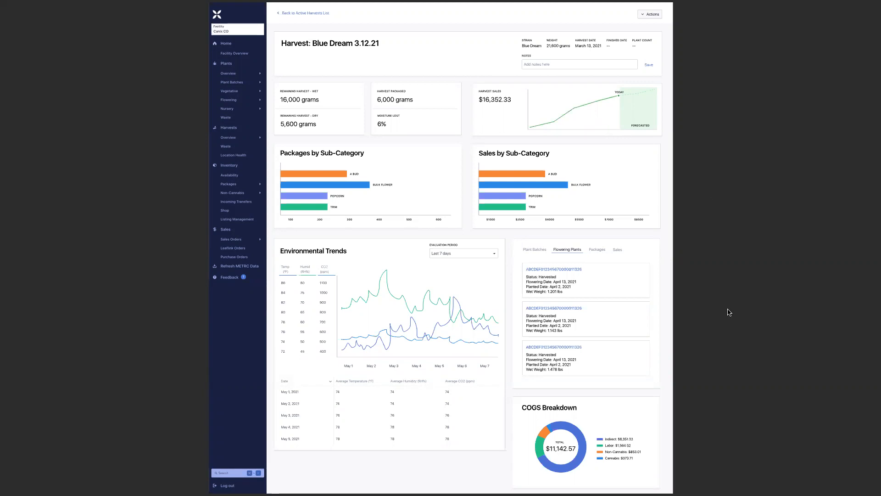
{"action": "mouse_move", "coordinate": [729, 480]}
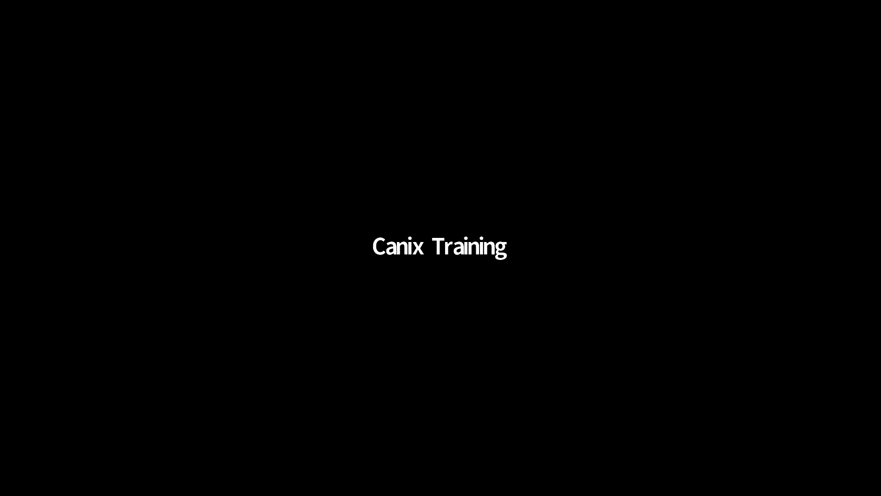